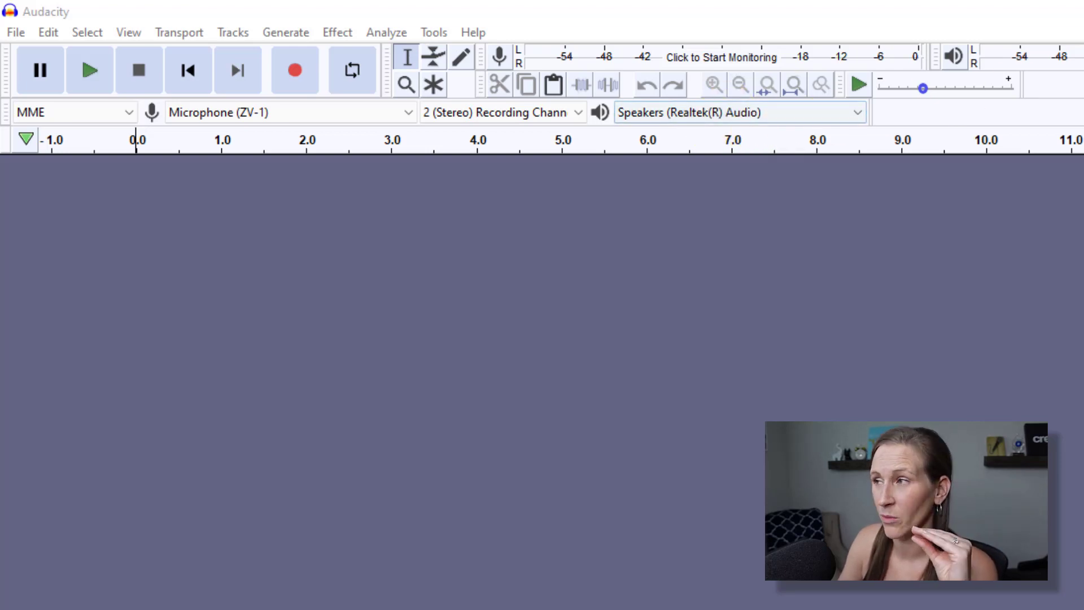
Redock the Mixer, Playback Meter and Edit toolbars in new positions in the toolbar area.
{"action": "left_click_drag", "start_coordinate": [977, 45], "coordinate": [724, 70]}
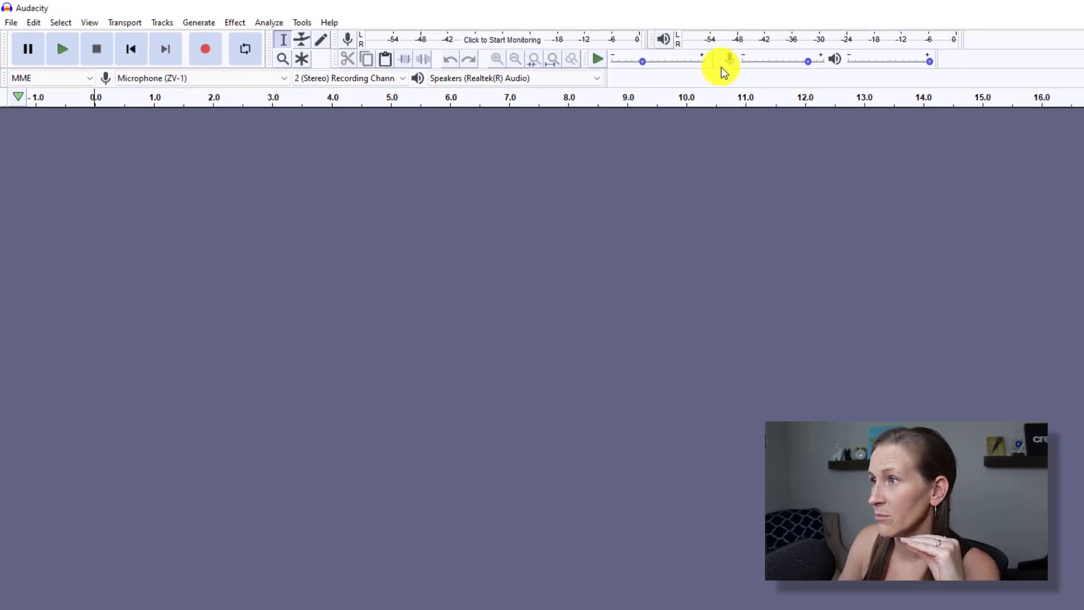
{"action": "mouse_move", "coordinate": [653, 42]}
{"action": "left_mouse_down"}
{"action": "mouse_move", "coordinate": [610, 80]}
{"action": "mouse_move", "coordinate": [648, 44]}
{"action": "mouse_move", "coordinate": [681, 51]}
{"action": "left_mouse_up"}
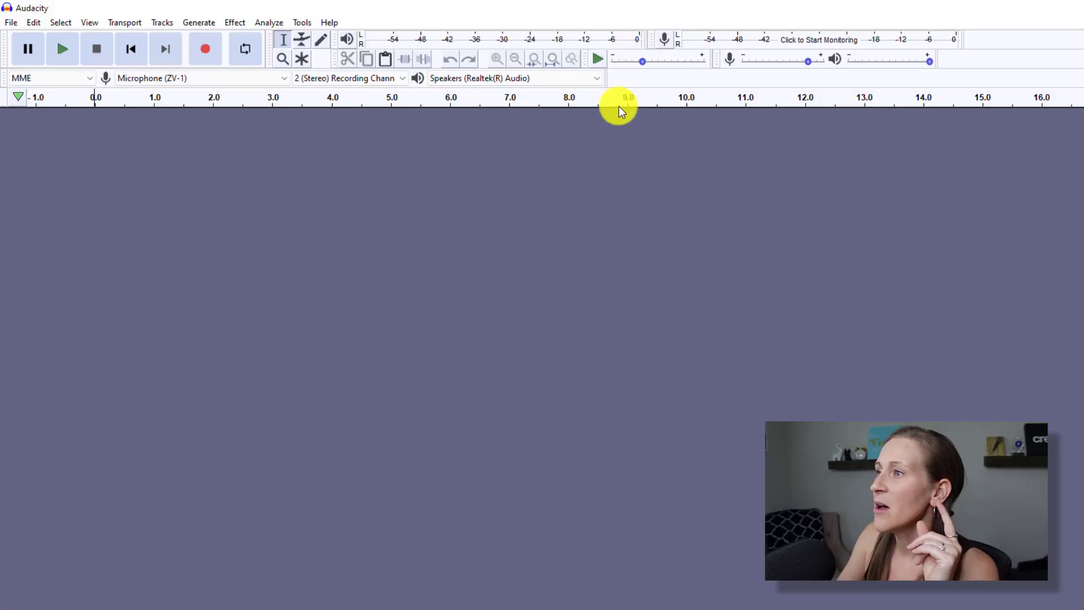
{"action": "left_click_drag", "start_coordinate": [335, 56], "coordinate": [627, 82]}
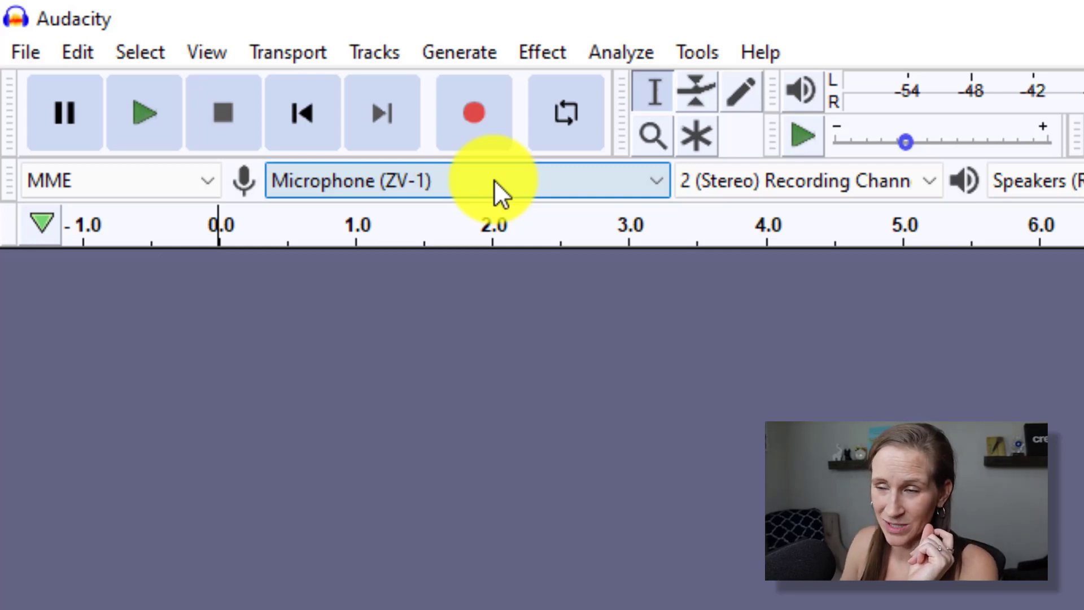
Choose Analogue 1 + 2 (Focusrite Usb Audio) as the recording device.
{"action": "left_click", "coordinate": [493, 180]}
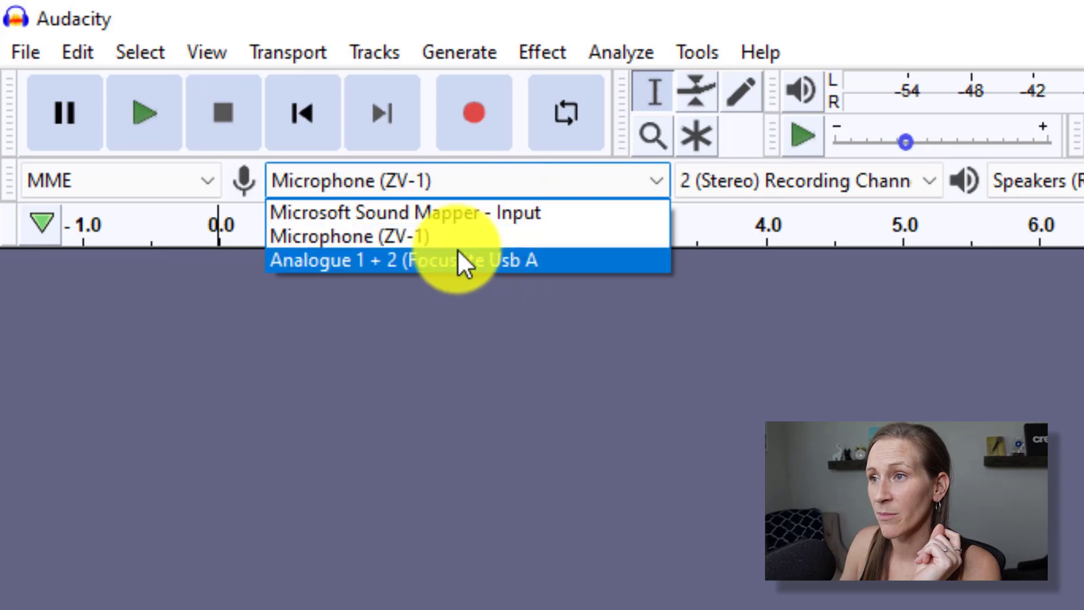
{"action": "left_click", "coordinate": [445, 261]}
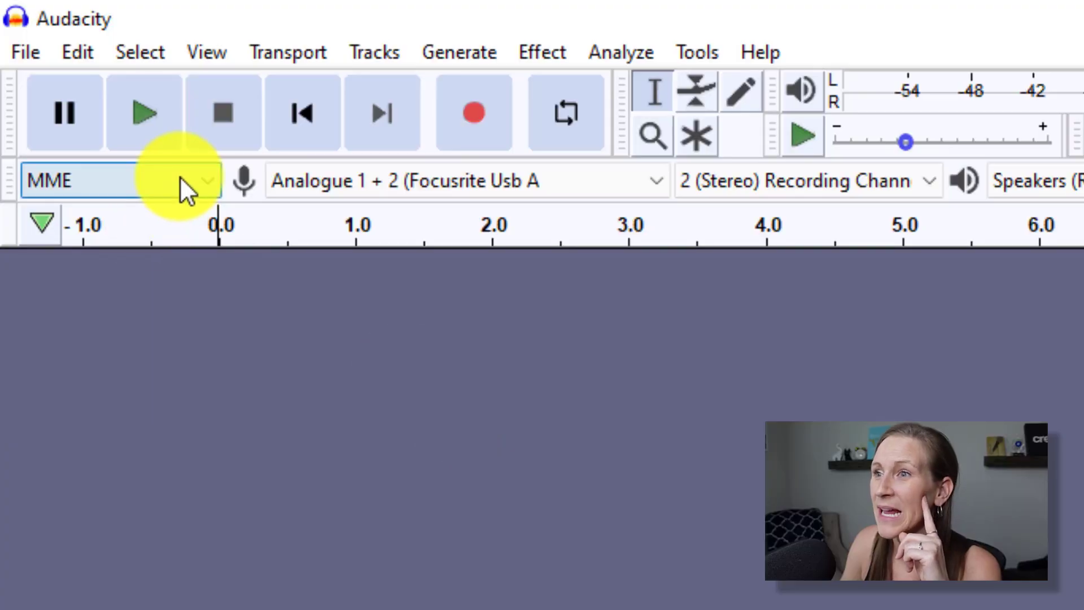
Keep the audio host at MME and the recording channels at Stereo.
{"action": "left_click", "coordinate": [180, 178]}
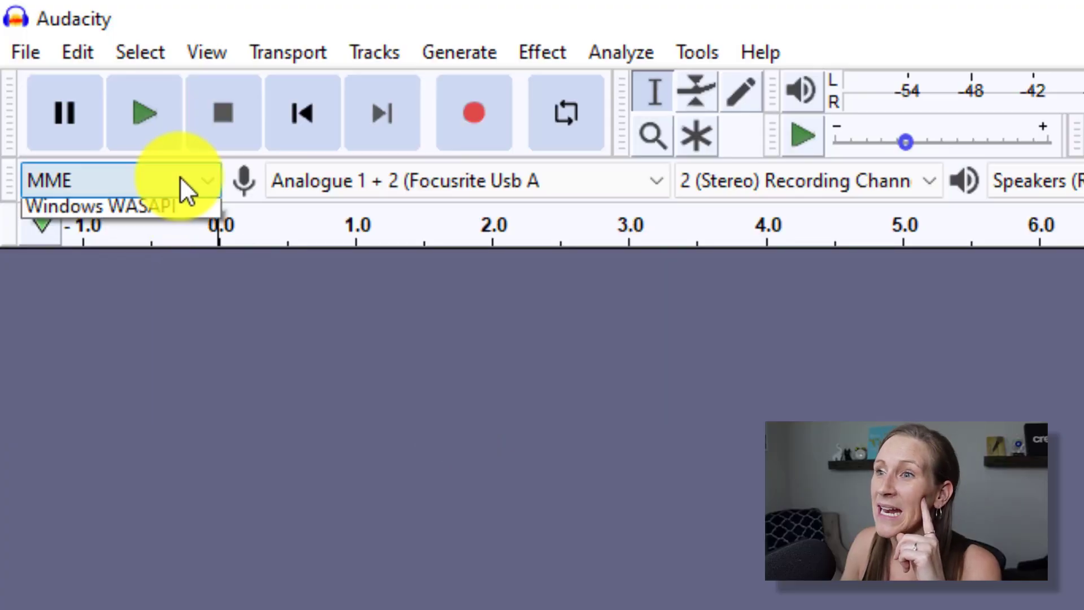
{"action": "left_click", "coordinate": [491, 328]}
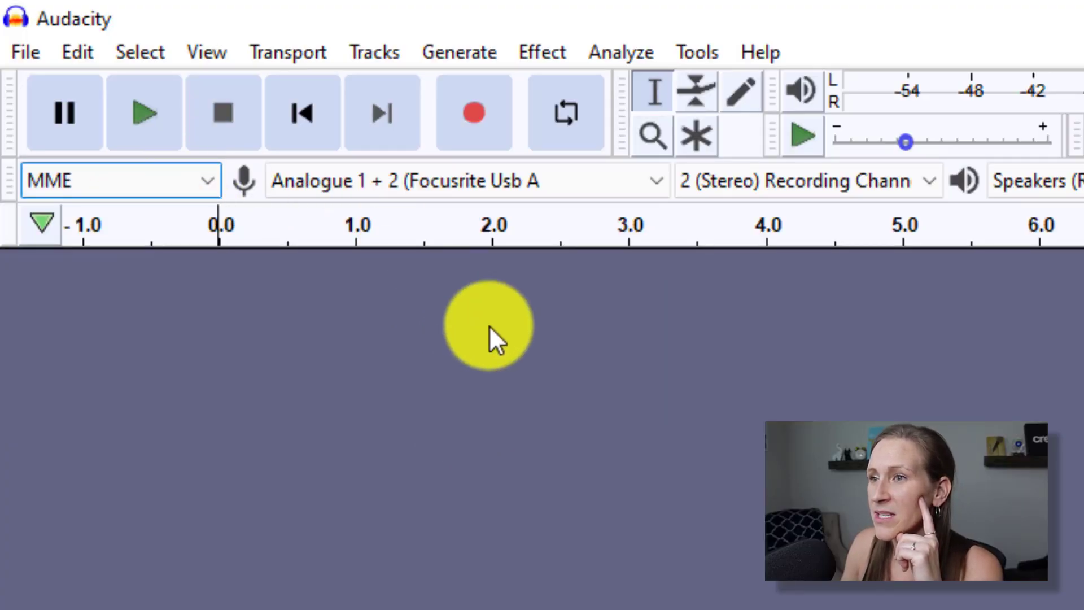
{"action": "left_click", "coordinate": [848, 189]}
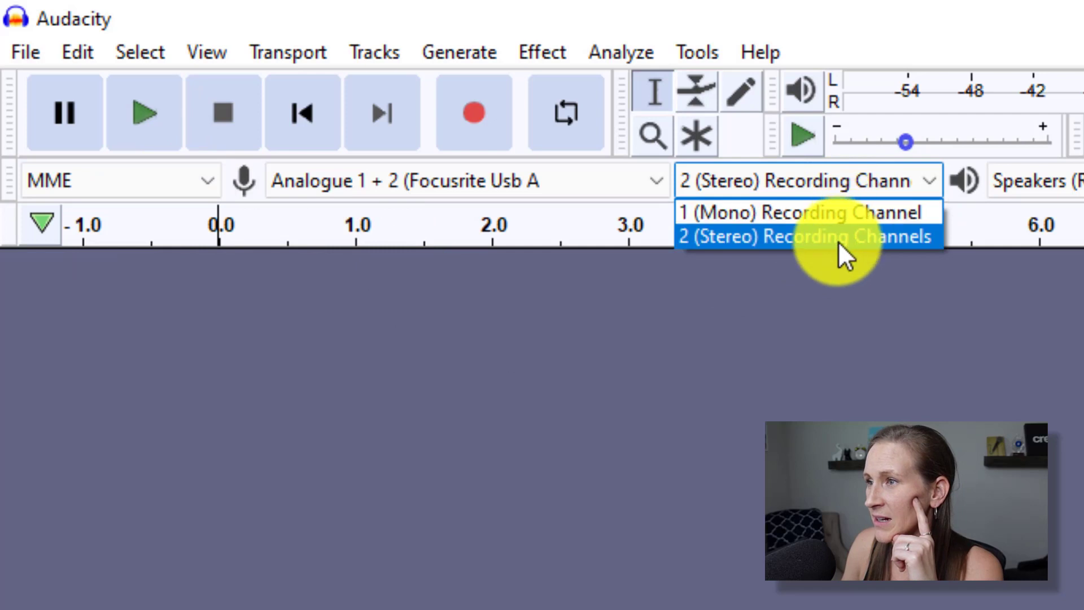
{"action": "left_click", "coordinate": [848, 213]}
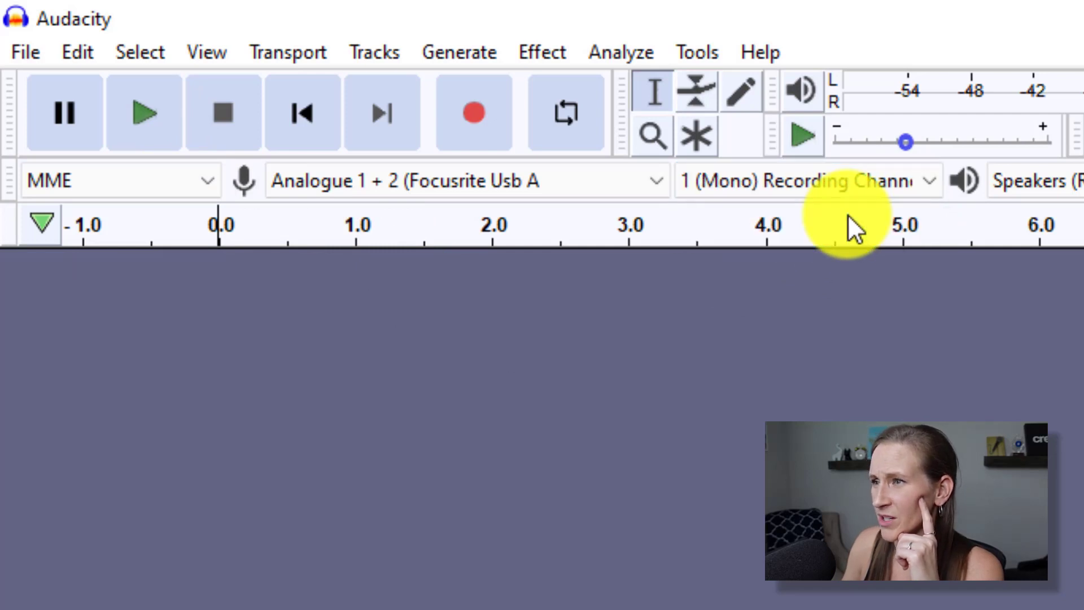
{"action": "left_click", "coordinate": [868, 182]}
{"action": "left_click", "coordinate": [849, 239]}
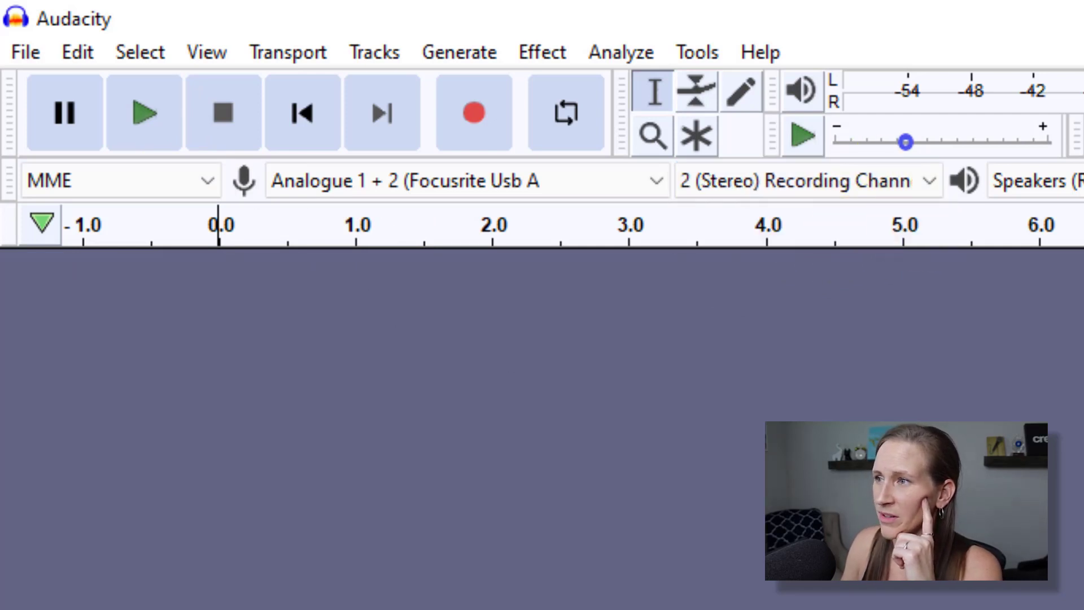
Keep the Realtek Speakers as the playback device and start recording the episode.
{"action": "left_click", "coordinate": [1039, 181]}
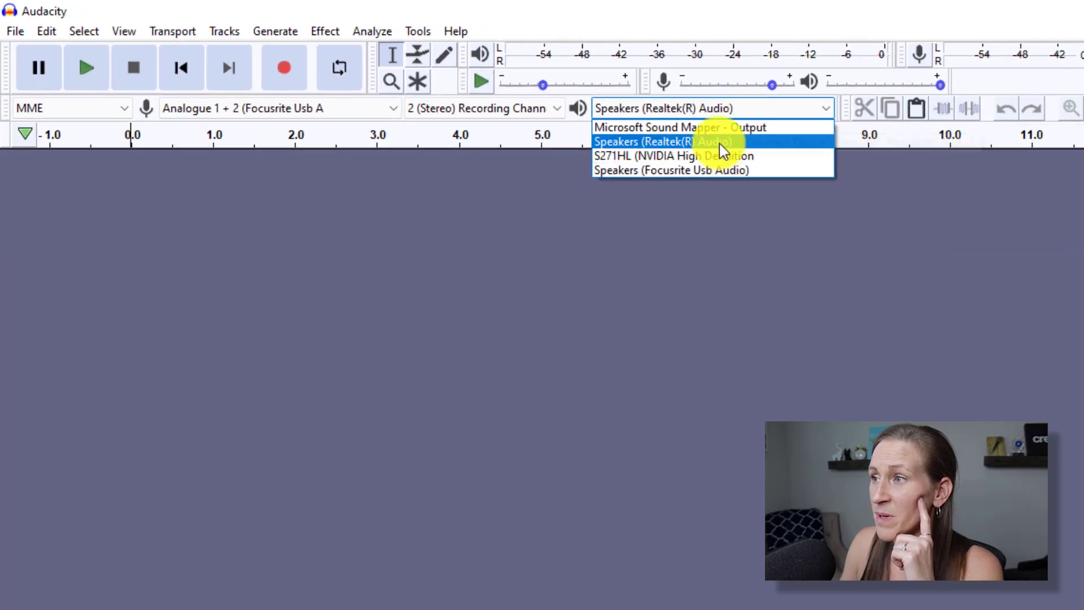
{"action": "left_click", "coordinate": [719, 144]}
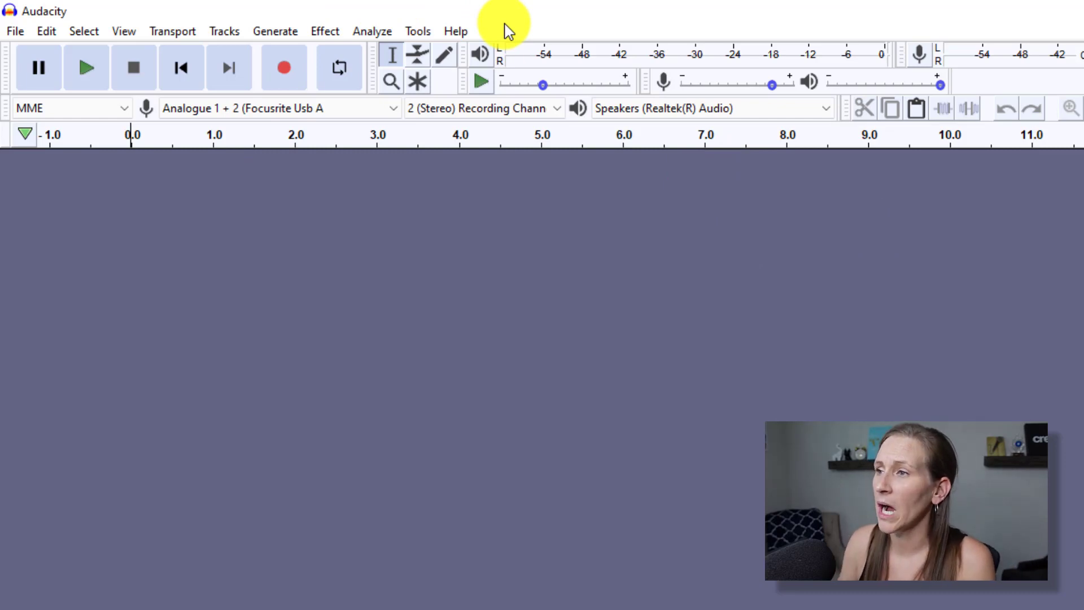
{"action": "left_click", "coordinate": [286, 70]}
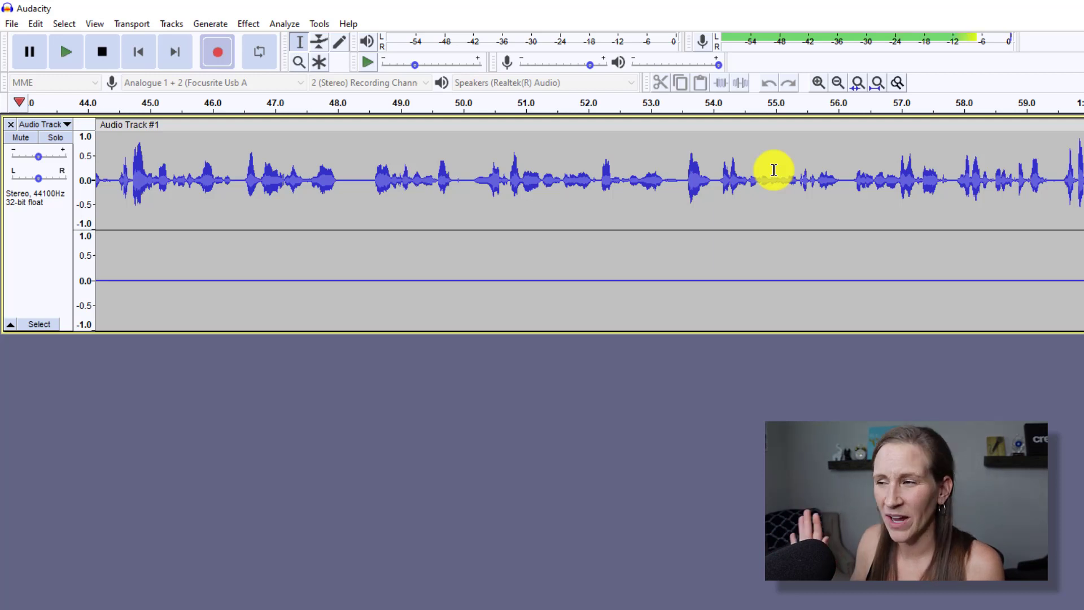
Stop the first take, switch to 1 (Mono), and record a second take from the clip's end.
{"action": "left_click", "coordinate": [100, 54]}
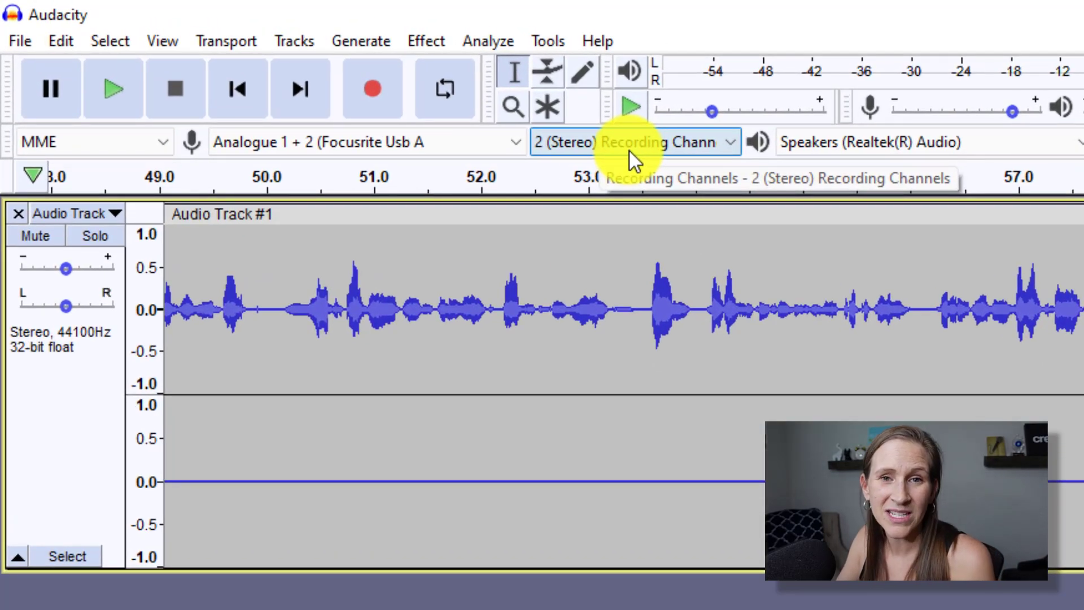
{"action": "left_click", "coordinate": [632, 148]}
{"action": "left_click", "coordinate": [631, 164]}
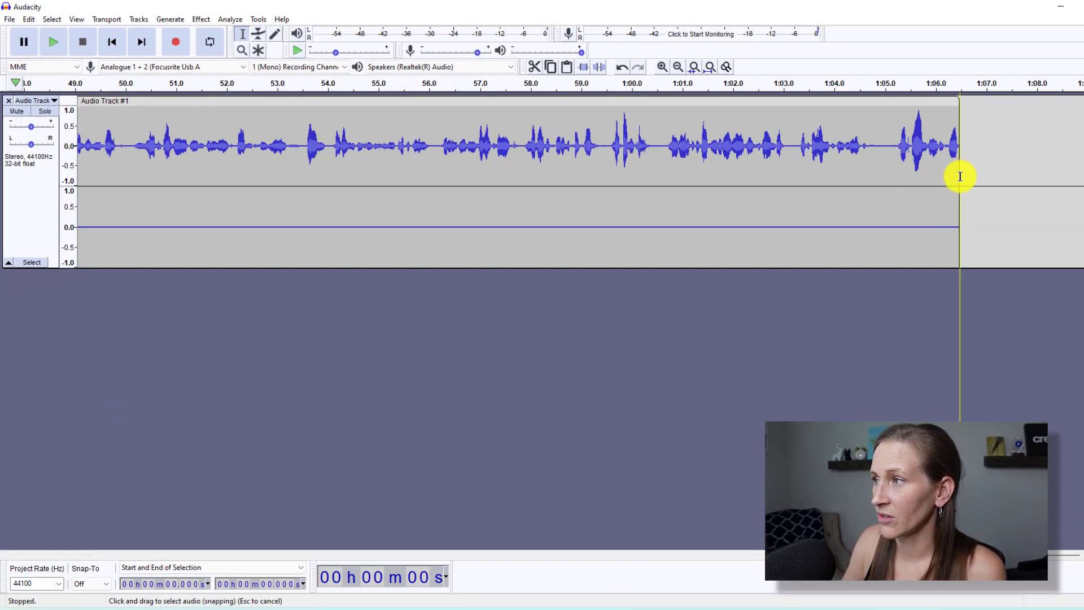
{"action": "left_click", "coordinate": [960, 177]}
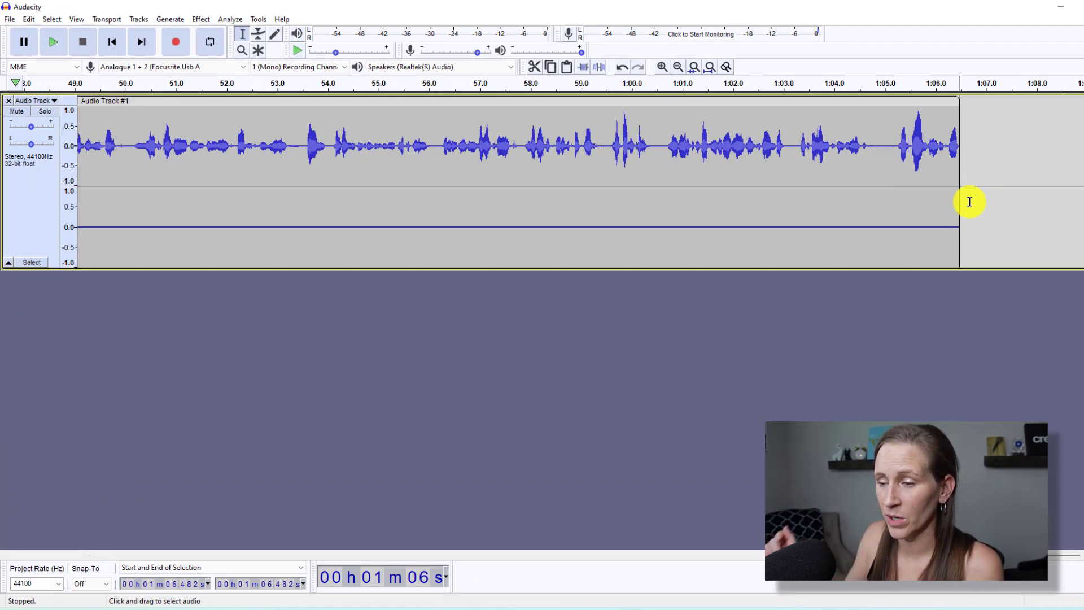
{"action": "left_click", "coordinate": [179, 51]}
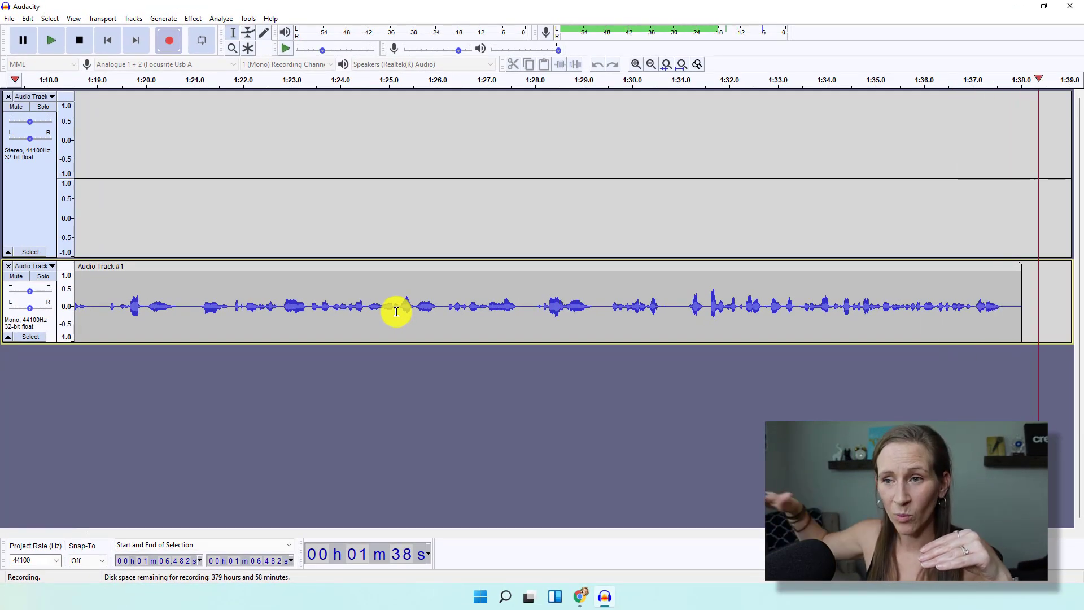
{"action": "left_click", "coordinate": [80, 40]}
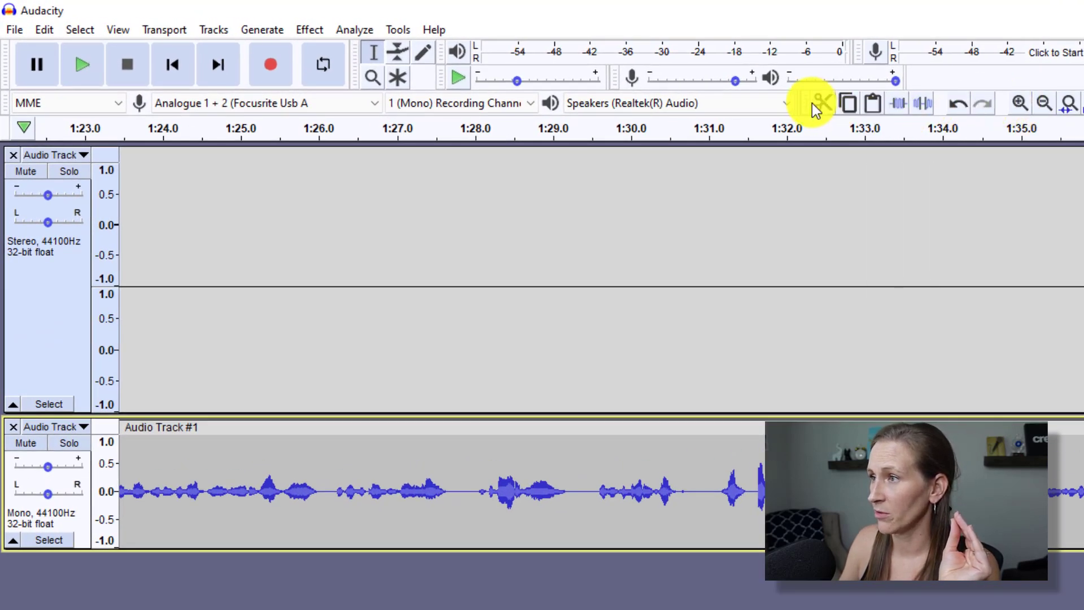
Redock the Edit and Tools toolbars beside the Transport toolbar.
{"action": "left_click_drag", "start_coordinate": [798, 113], "coordinate": [382, 78]}
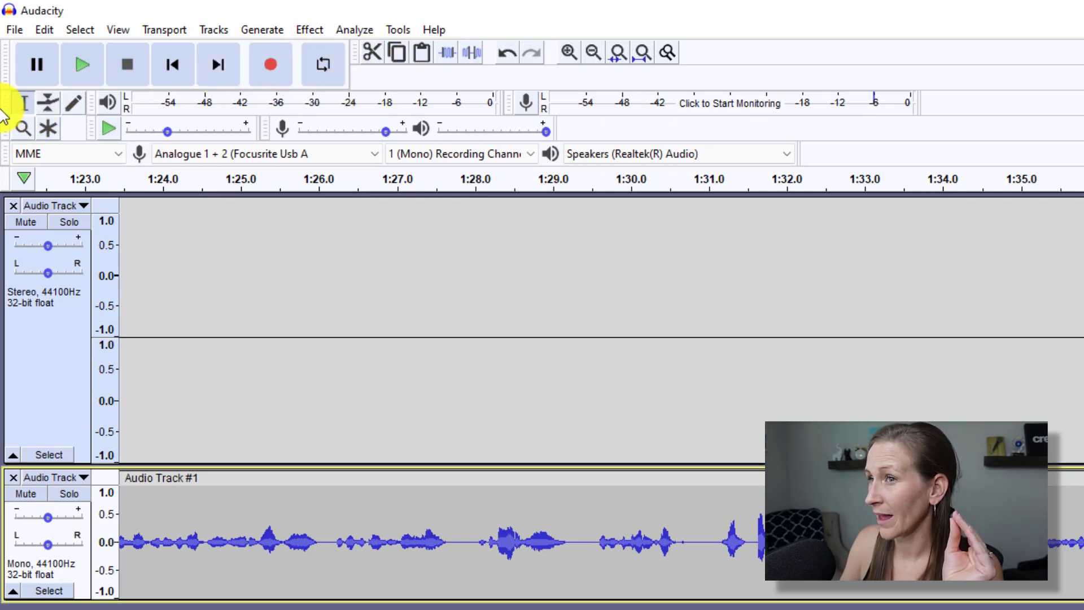
{"action": "left_click_drag", "start_coordinate": [9, 107], "coordinate": [367, 59]}
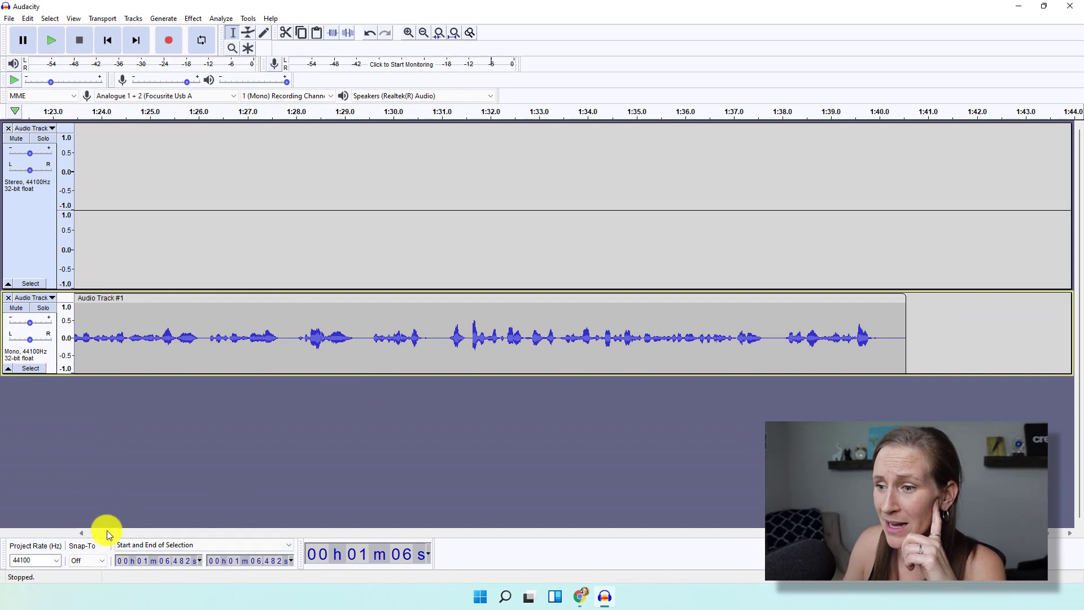
Zoom in on the join and cut the silence from about 1:06.47 to 1:06.98.
{"action": "left_click", "coordinate": [102, 533]}
{"action": "left_click", "coordinate": [96, 533]}
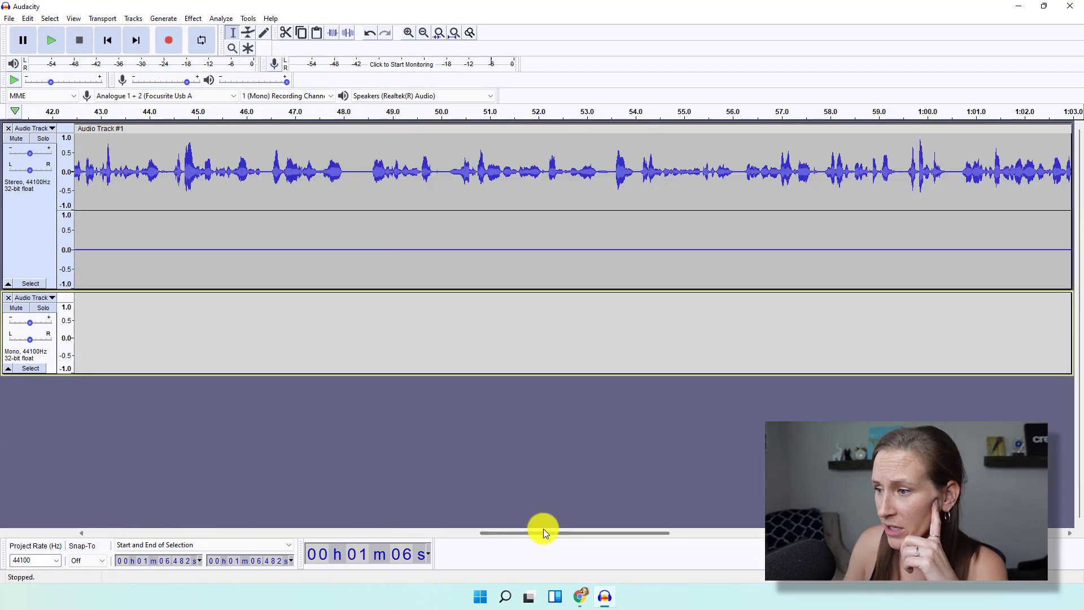
{"action": "left_click_drag", "start_coordinate": [543, 533], "coordinate": [672, 461]}
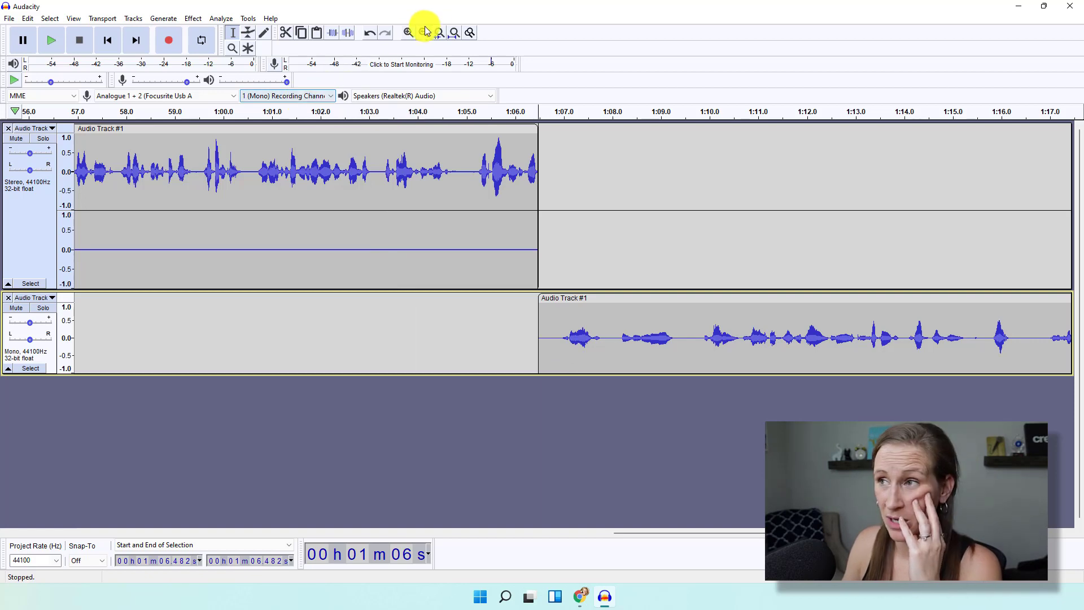
{"action": "left_click", "coordinate": [408, 34]}
{"action": "left_click", "coordinate": [407, 33]}
{"action": "left_click", "coordinate": [408, 33]}
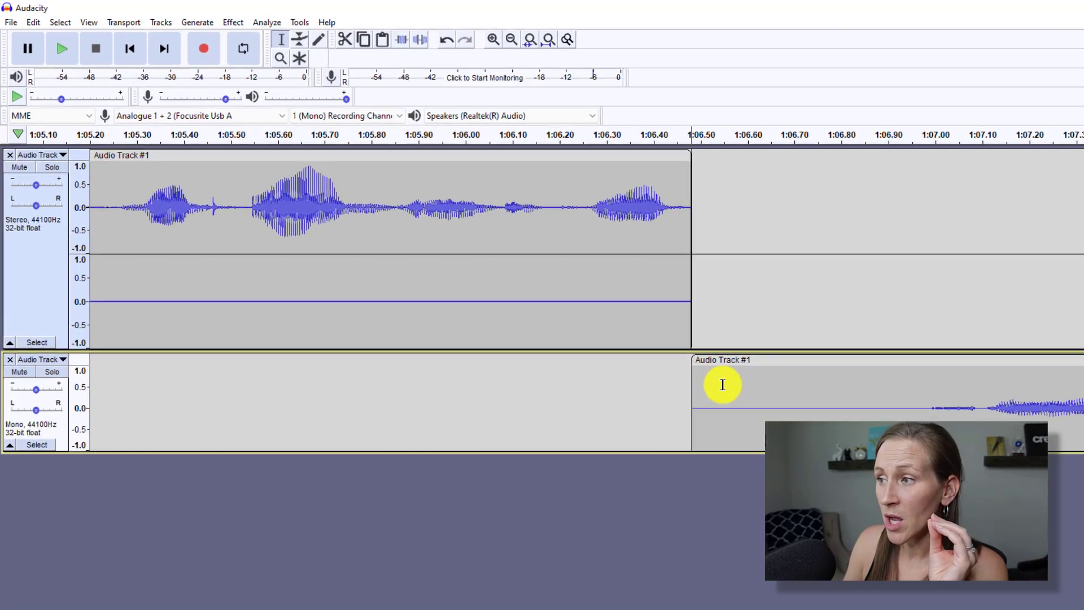
{"action": "left_click", "coordinate": [771, 394]}
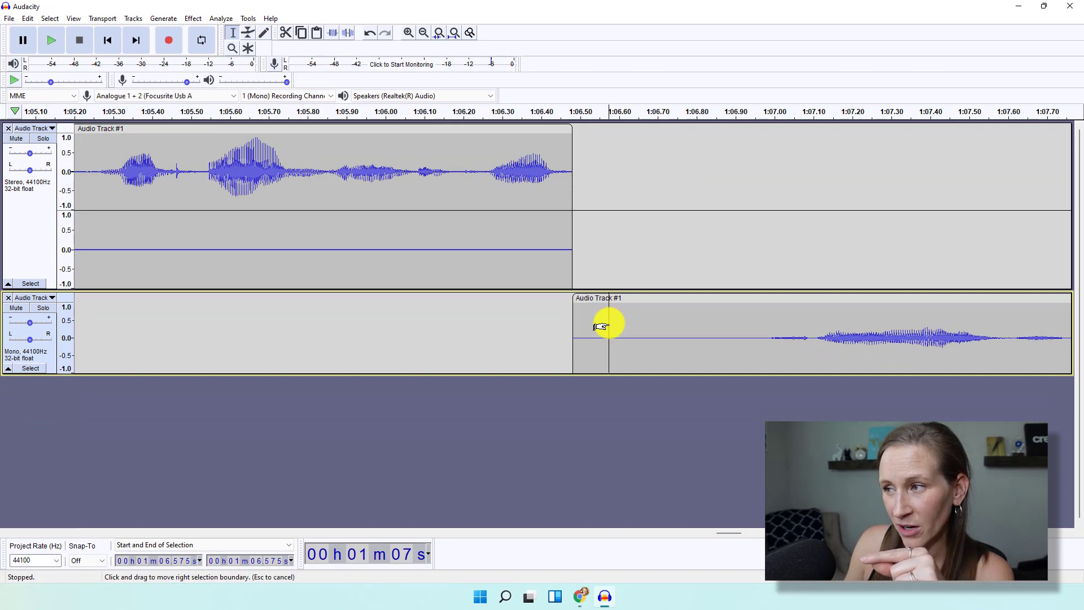
{"action": "left_click_drag", "start_coordinate": [600, 327], "coordinate": [755, 324]}
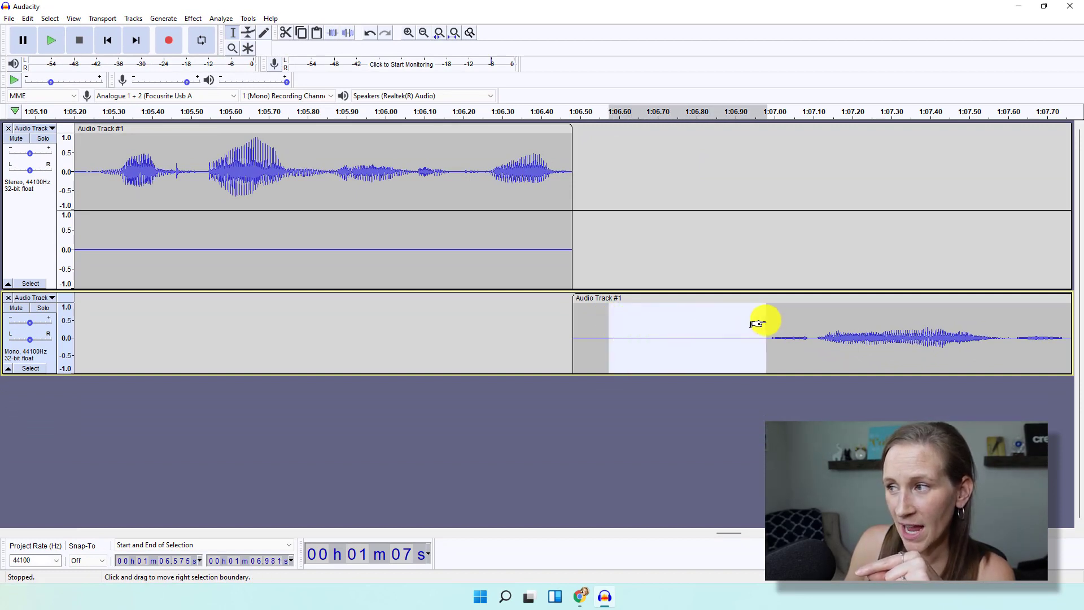
{"action": "left_click_drag", "start_coordinate": [609, 340], "coordinate": [569, 342]}
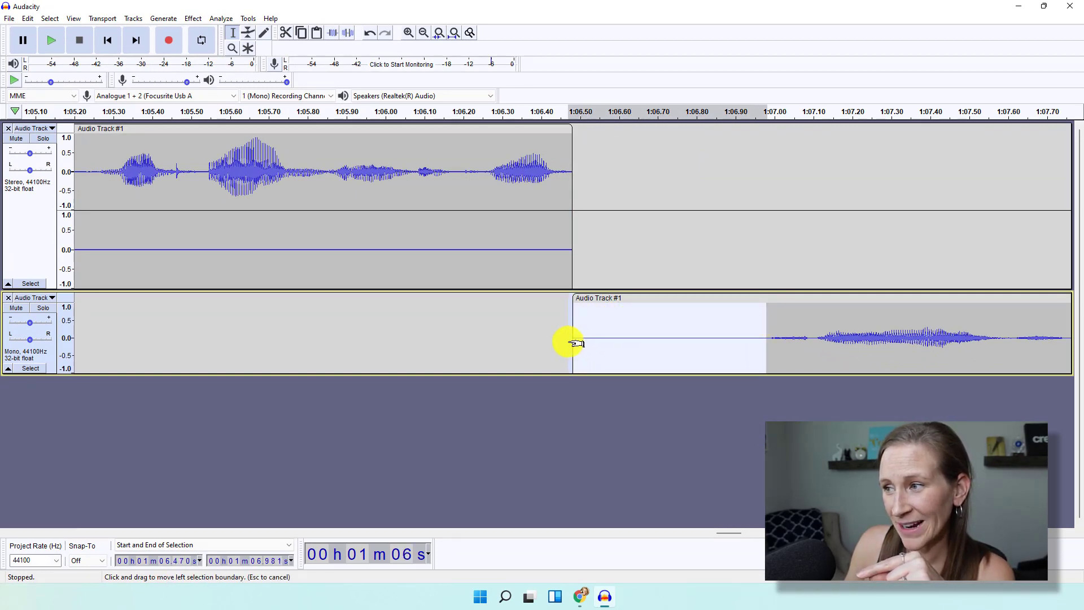
{"action": "left_click", "coordinate": [286, 35]}
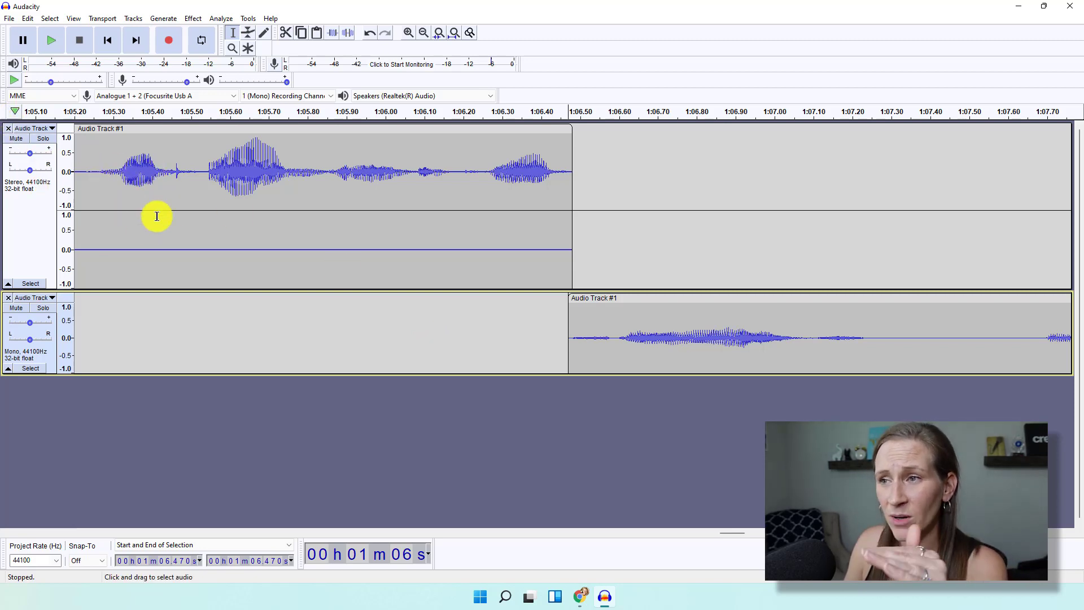
Delete the stereo track and drag the mono clip left until it starts at 0 seconds.
{"action": "left_click", "coordinate": [9, 129]}
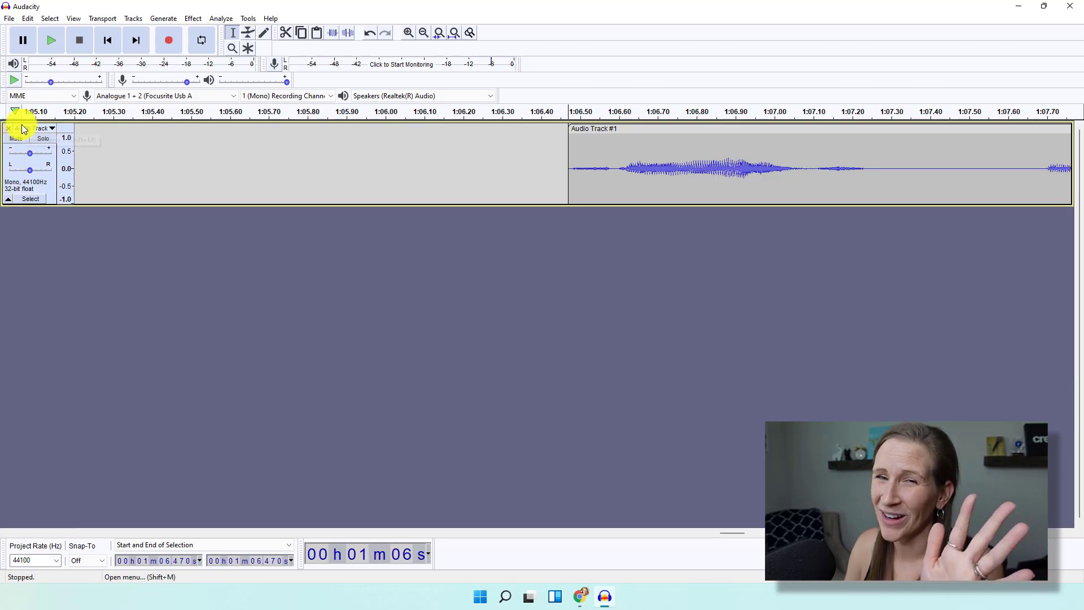
{"action": "left_click", "coordinate": [426, 33]}
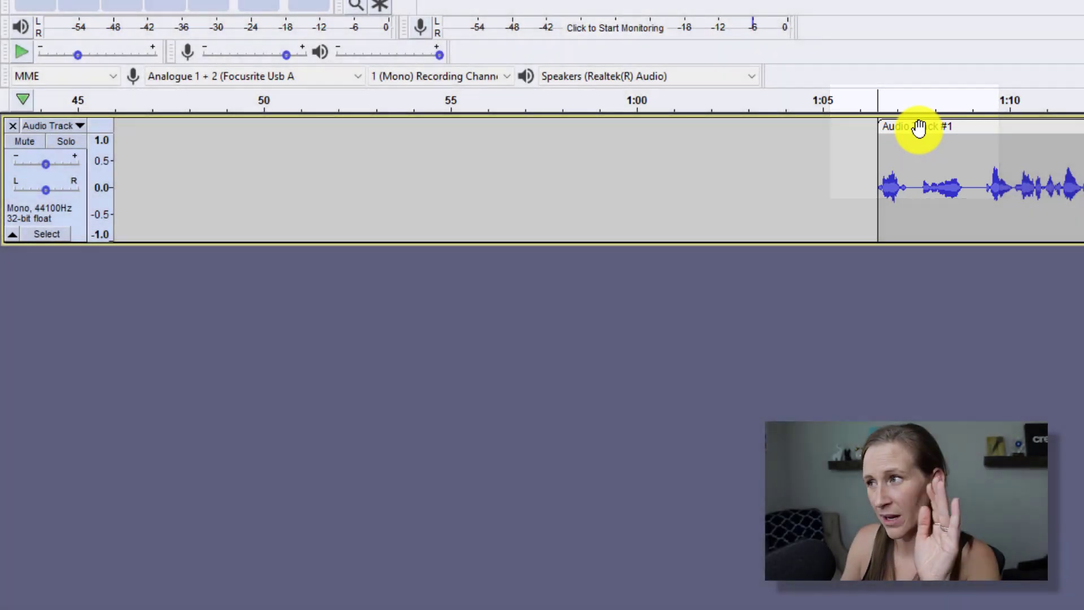
{"action": "left_click_drag", "start_coordinate": [918, 129], "coordinate": [15, 151]}
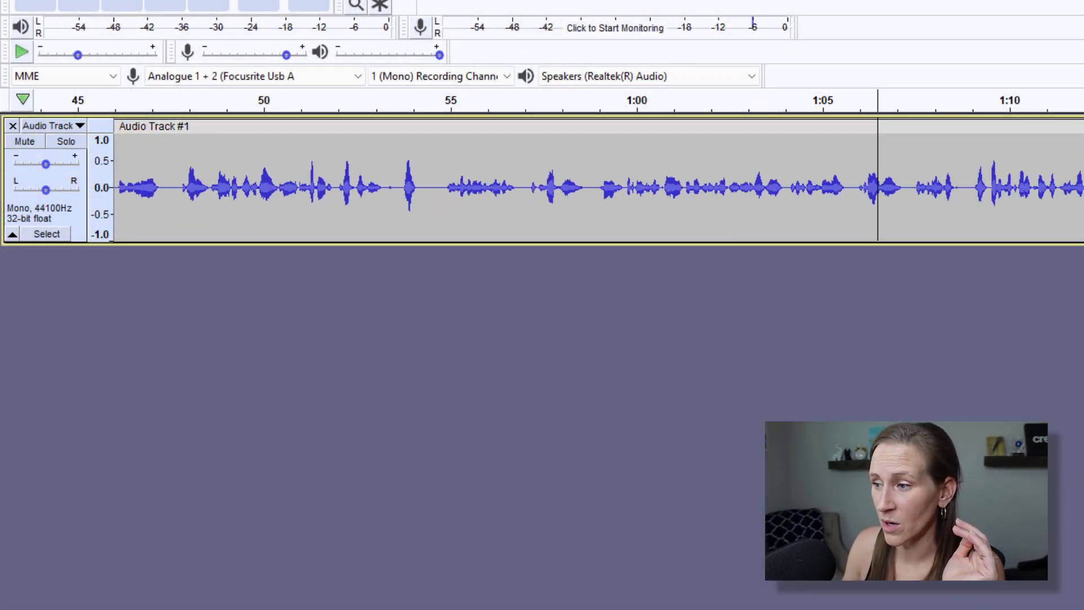
{"action": "scroll", "coordinate": [599, 180], "scroll_direction": "left", "scroll_amount": 10}
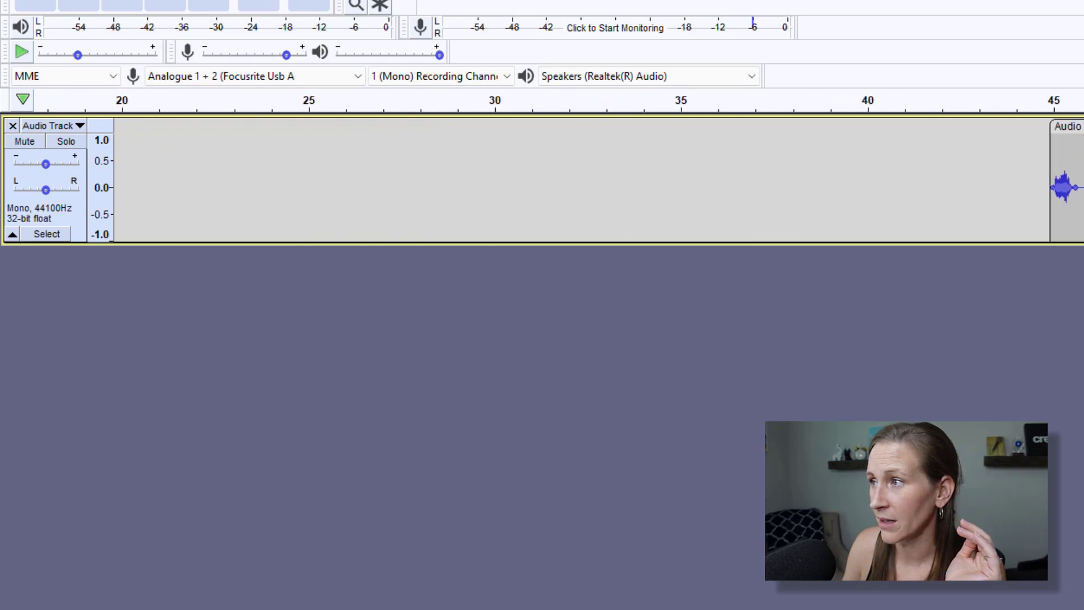
{"action": "left_click_drag", "start_coordinate": [1068, 126], "coordinate": [70, 153]}
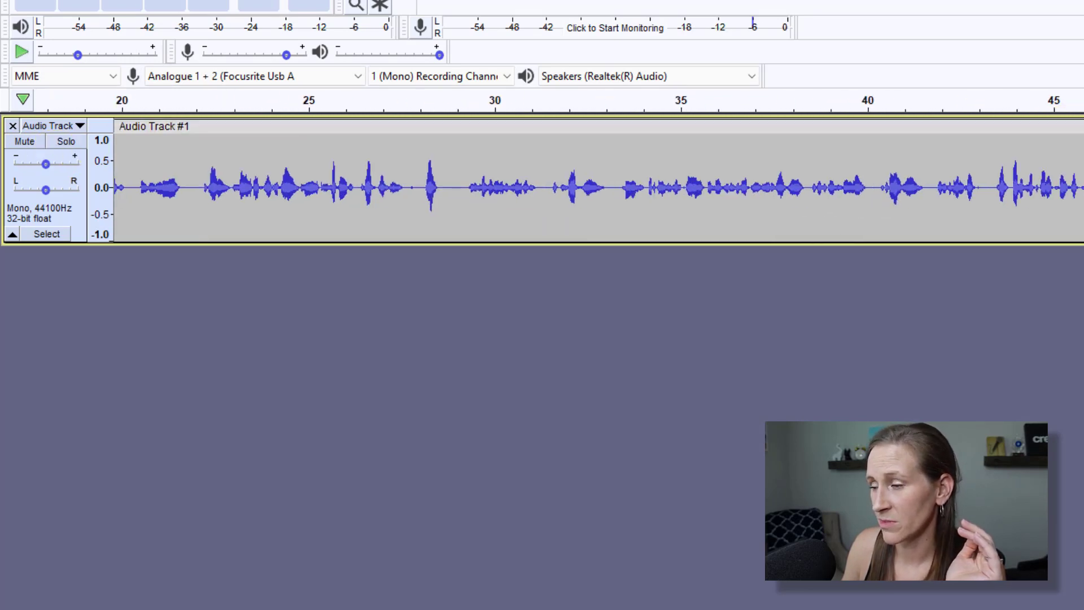
{"action": "scroll", "coordinate": [598, 181], "scroll_direction": "left", "scroll_amount": 8}
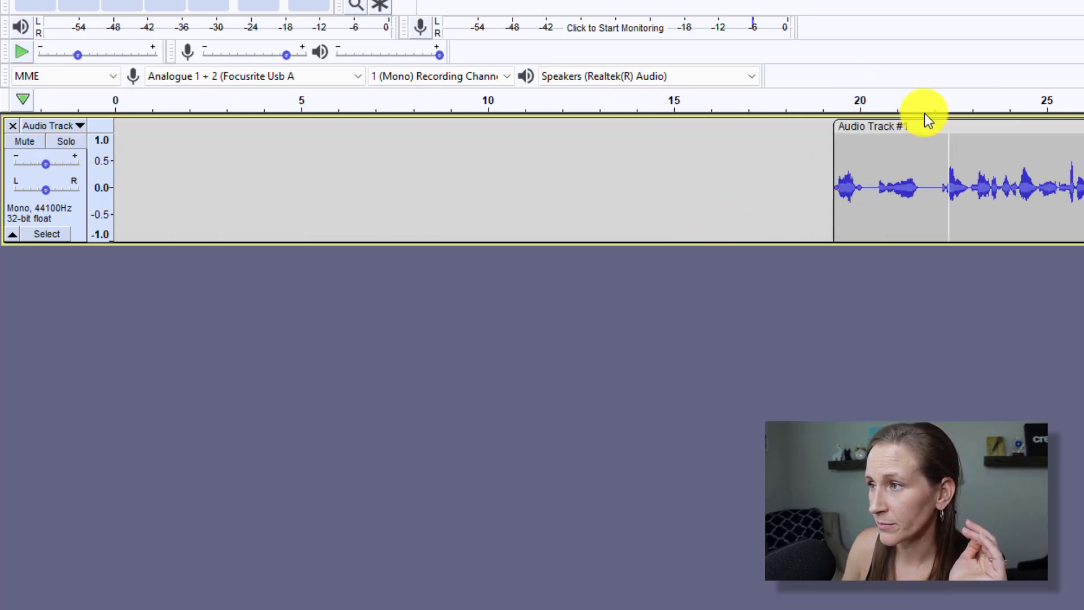
{"action": "left_click_drag", "start_coordinate": [875, 126], "coordinate": [153, 140]}
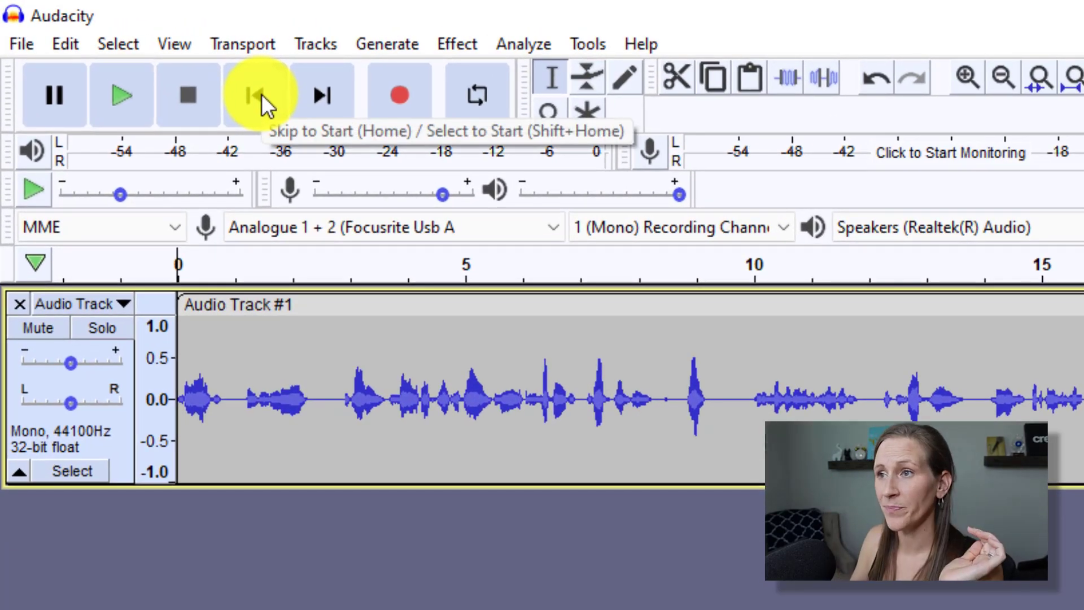
{"action": "left_click", "coordinate": [311, 87]}
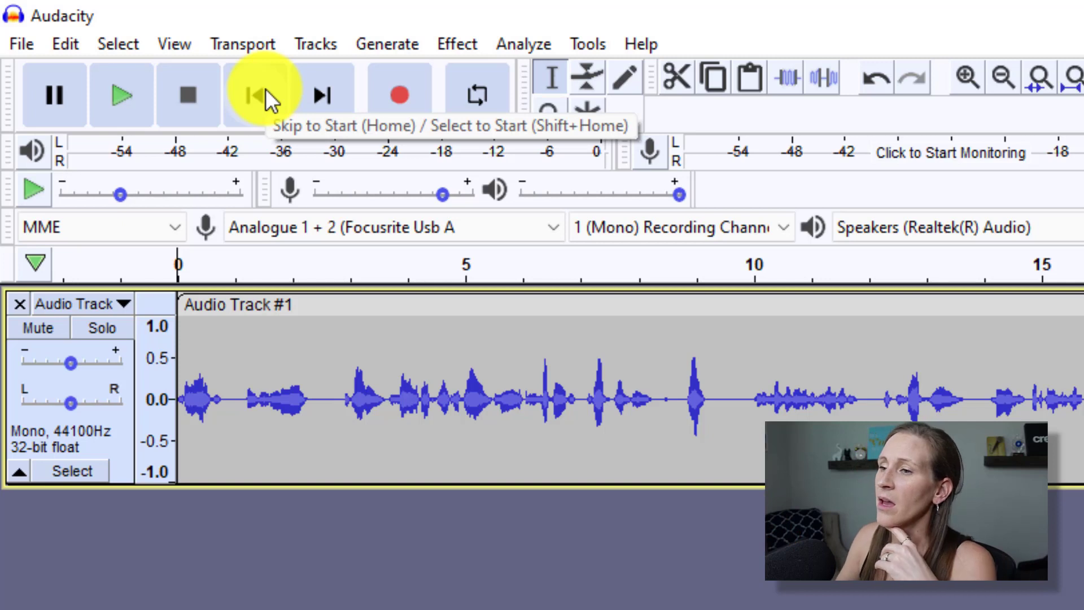
{"action": "left_click", "coordinate": [125, 97]}
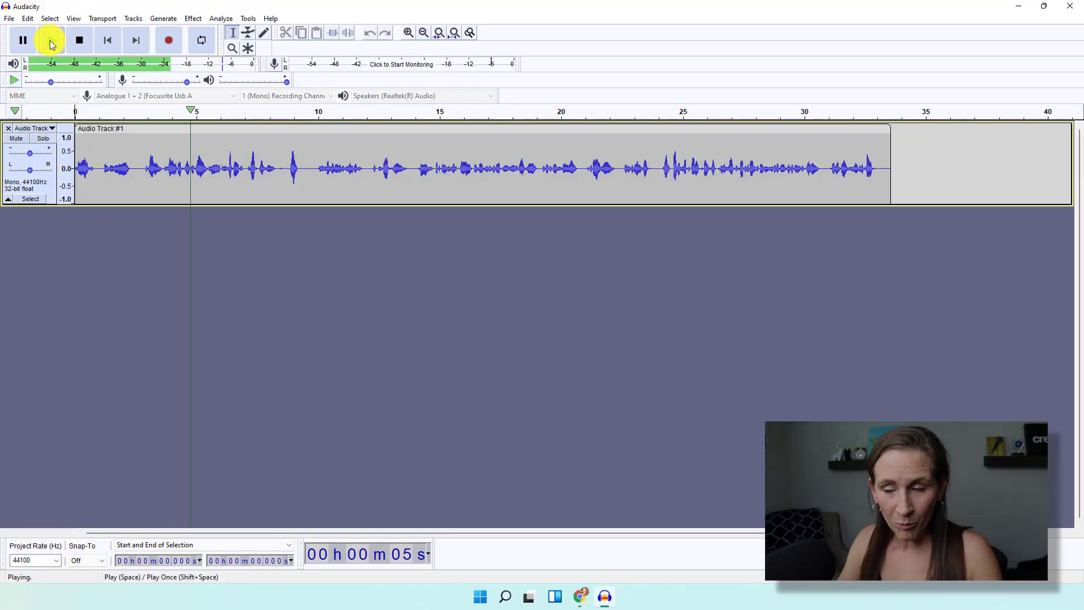
{"action": "left_click", "coordinate": [82, 40]}
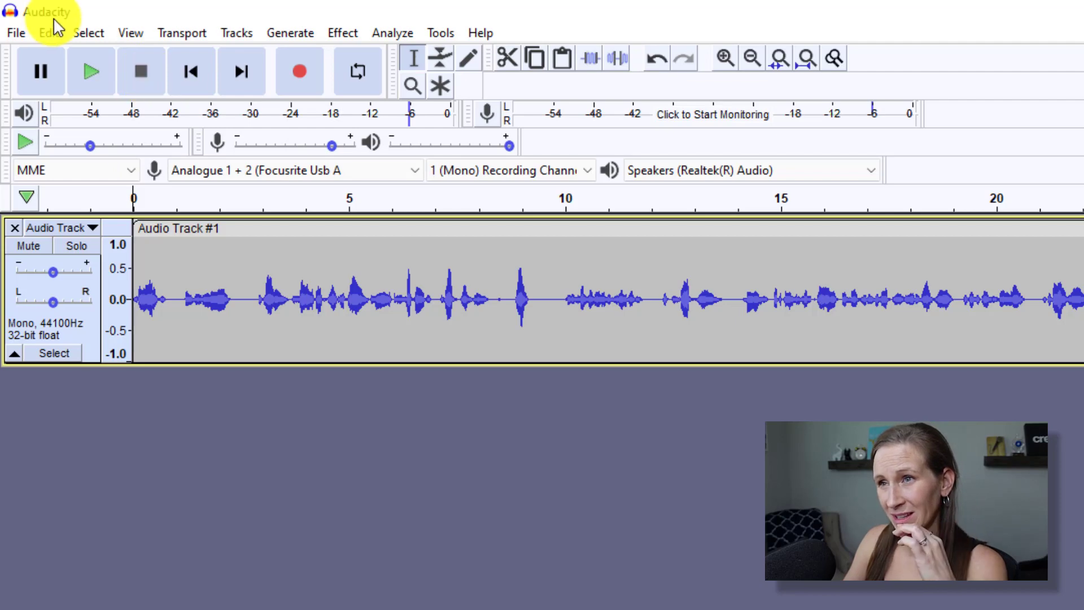
Undo the clip moves and the track removal to restore the stereo track.
{"action": "left_click", "coordinate": [49, 33]}
{"action": "left_click", "coordinate": [90, 54]}
{"action": "left_click", "coordinate": [49, 33]}
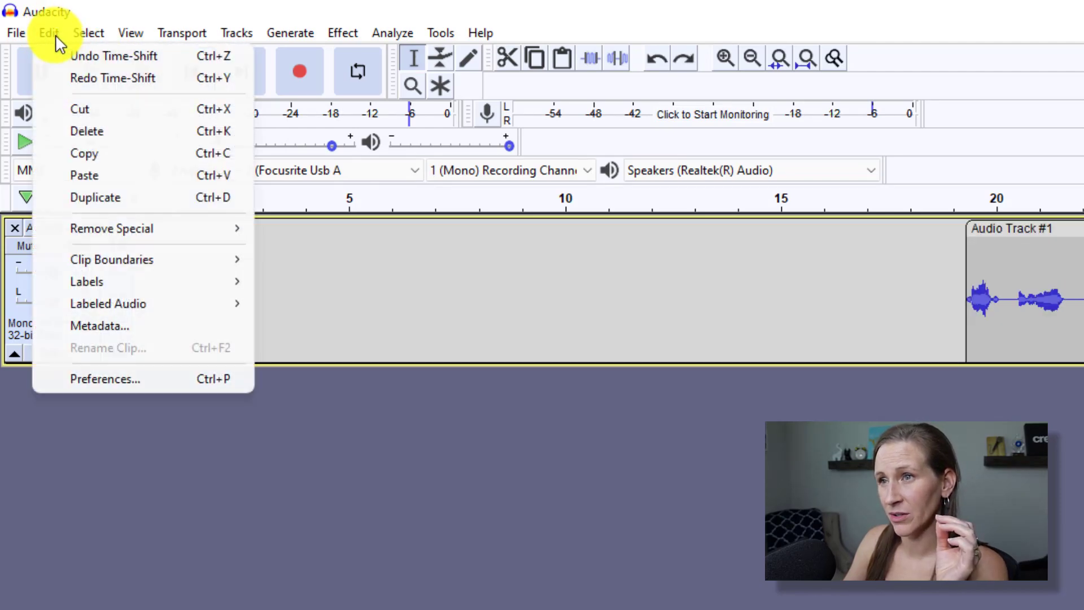
{"action": "left_click", "coordinate": [56, 54]}
{"action": "left_click", "coordinate": [51, 34]}
{"action": "left_click", "coordinate": [55, 59]}
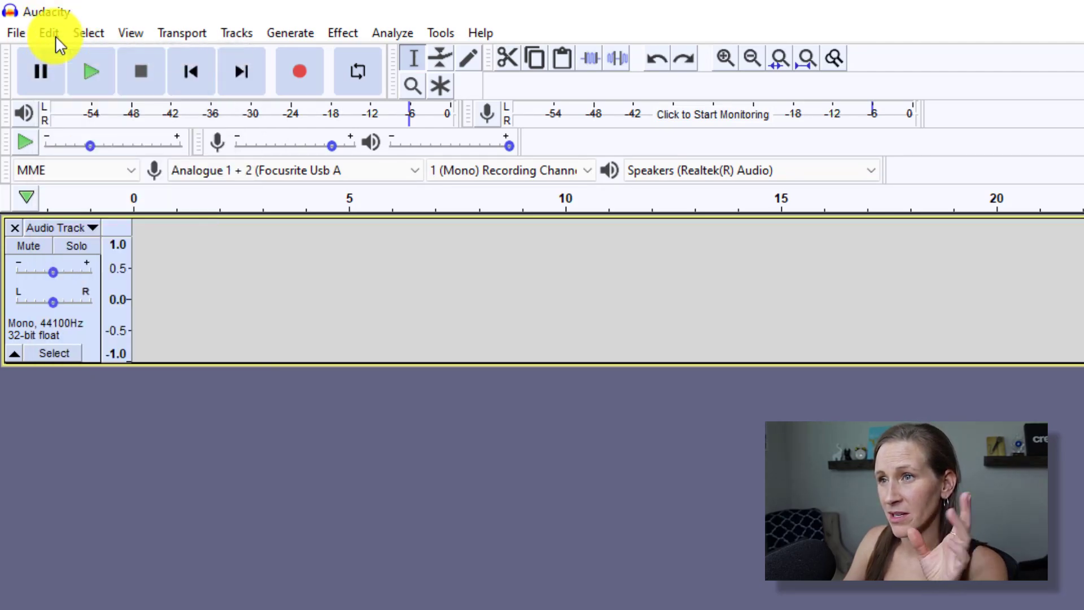
{"action": "left_click", "coordinate": [54, 34]}
{"action": "left_click", "coordinate": [56, 53]}
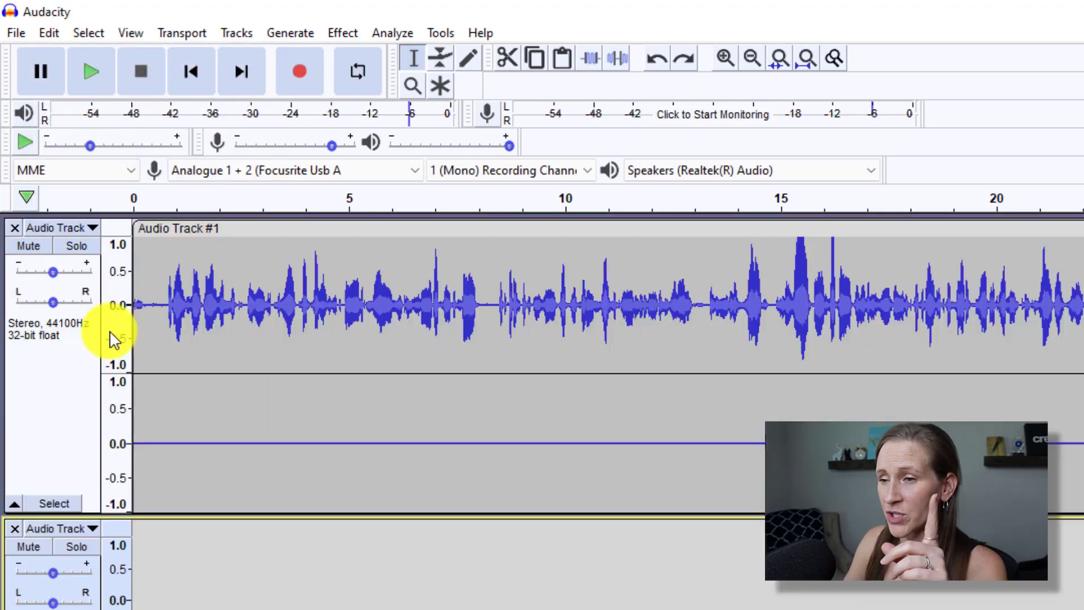
Play the restored stereo track, stop, then play it again from the start.
{"action": "left_click", "coordinate": [141, 204]}
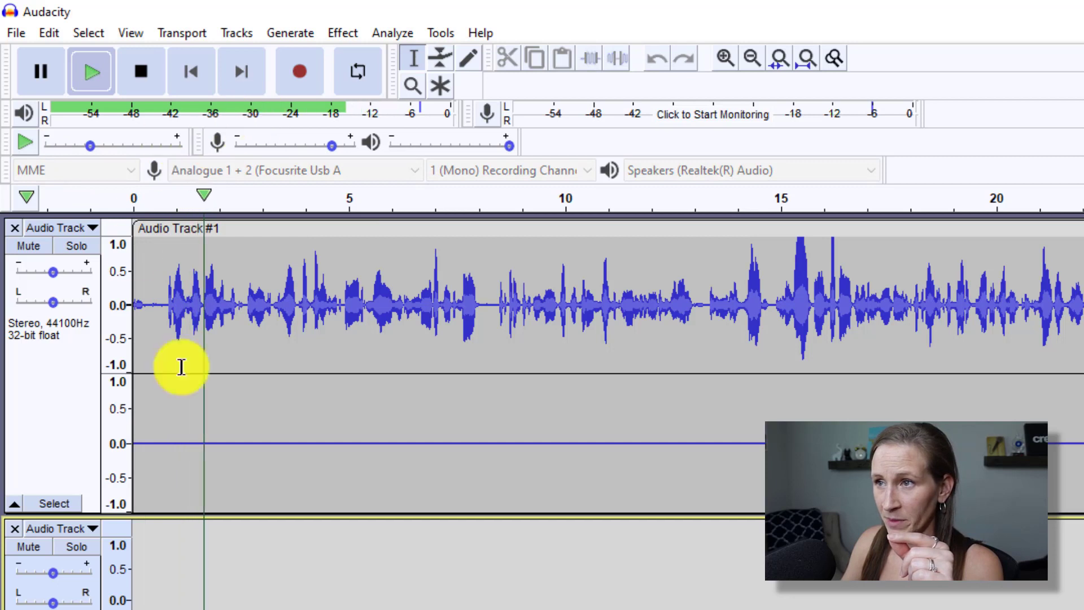
{"action": "left_click", "coordinate": [158, 70]}
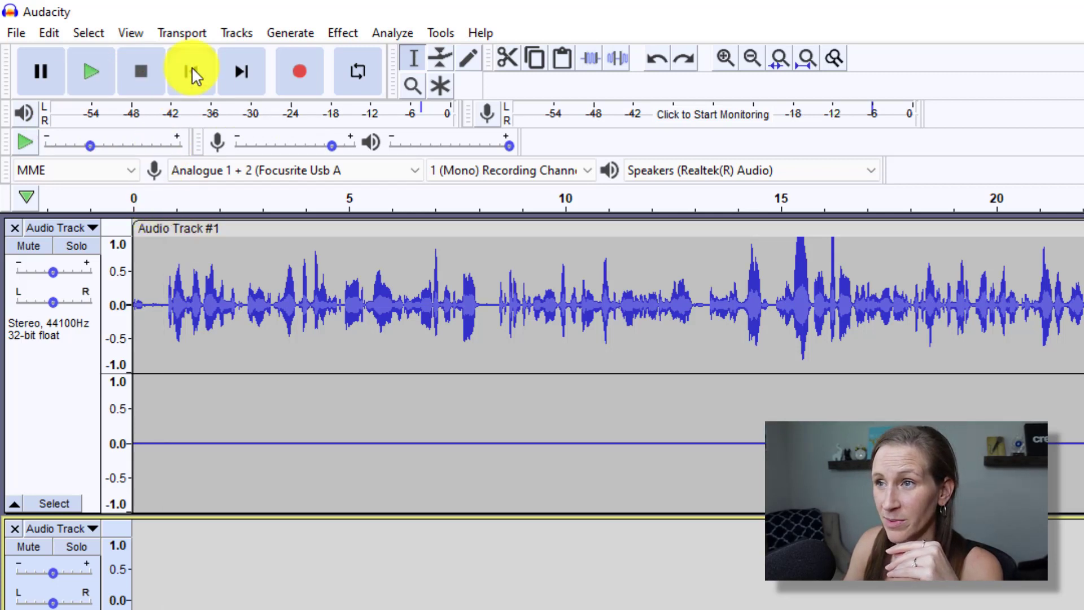
{"action": "left_click", "coordinate": [93, 69]}
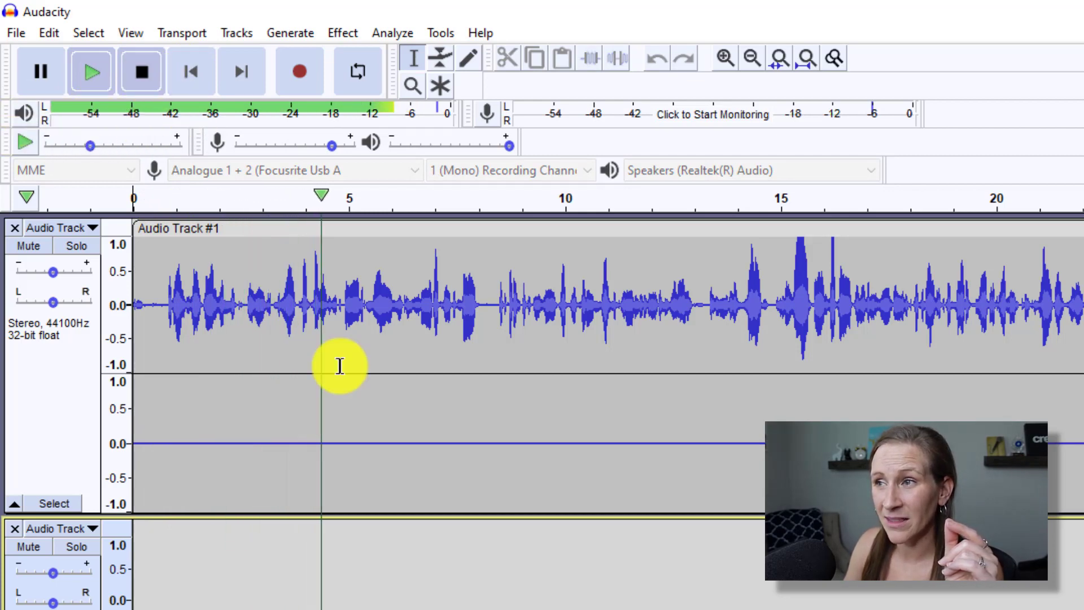
{"action": "key", "text": "space"}
{"action": "scroll", "coordinate": [608, 412], "scroll_direction": "right", "scroll_amount": 20}
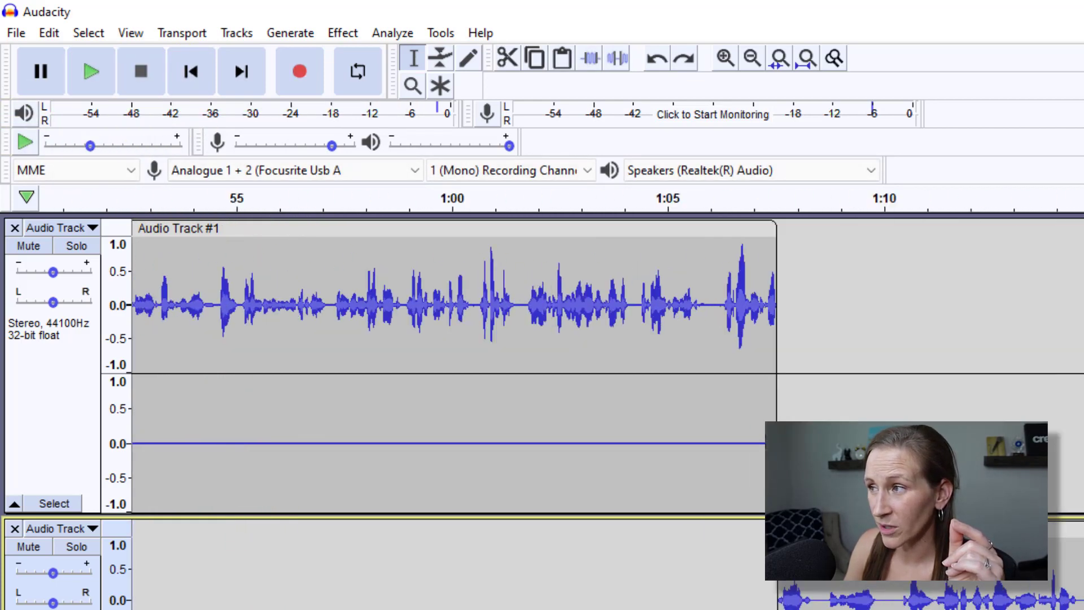
{"action": "left_click", "coordinate": [661, 200]}
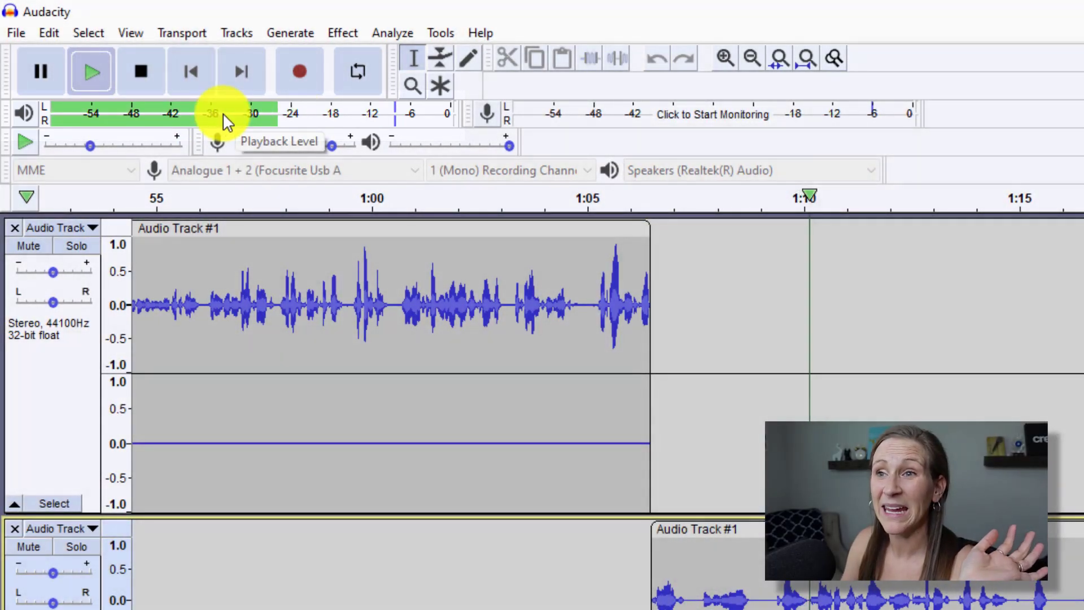
{"action": "left_click", "coordinate": [141, 76]}
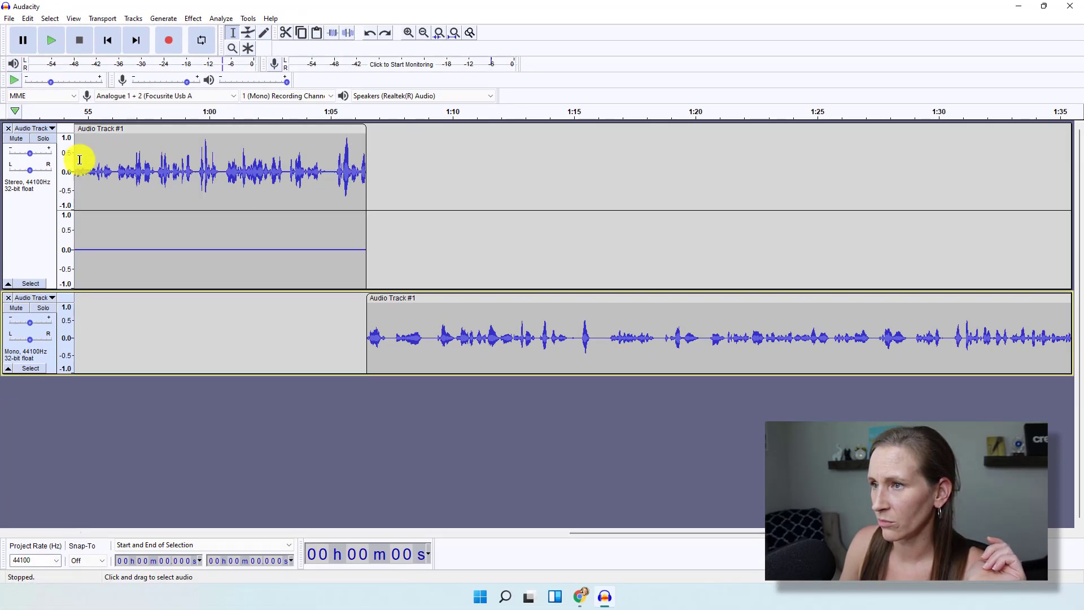
Remove the stereo track, zoom out twice, and slide the mono clip to start at 0.
{"action": "left_click", "coordinate": [8, 128]}
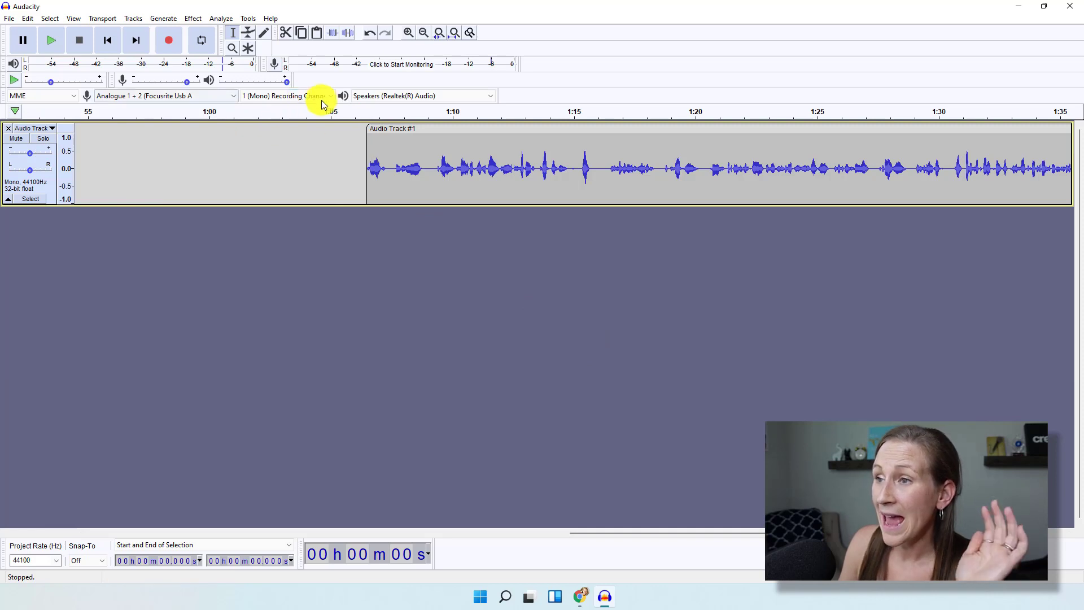
{"action": "left_click", "coordinate": [424, 33]}
{"action": "left_click", "coordinate": [424, 33]}
{"action": "left_click", "coordinate": [424, 33]}
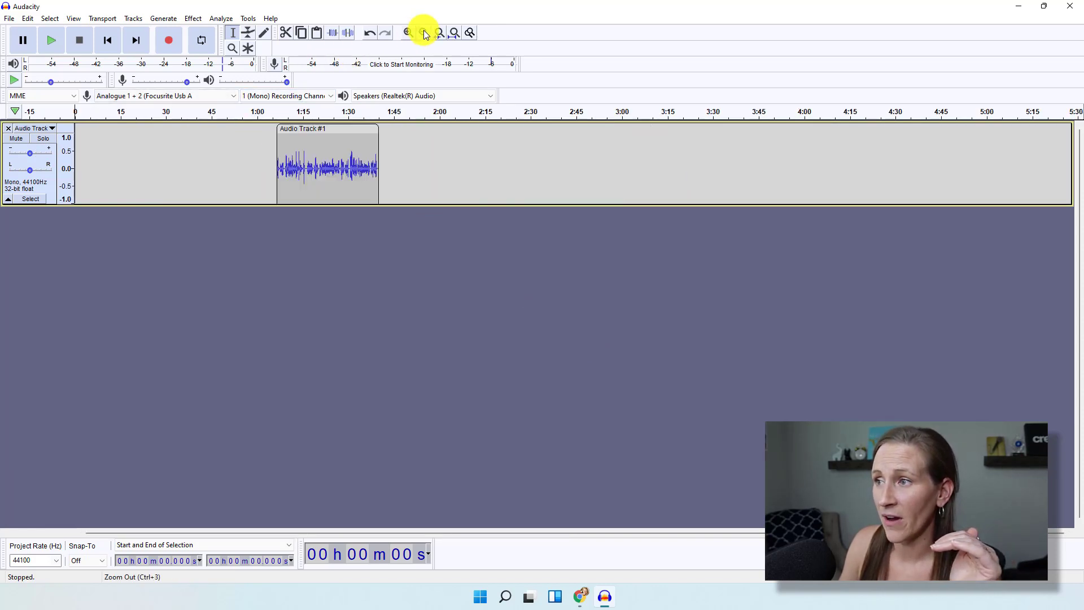
{"action": "left_click", "coordinate": [424, 33]}
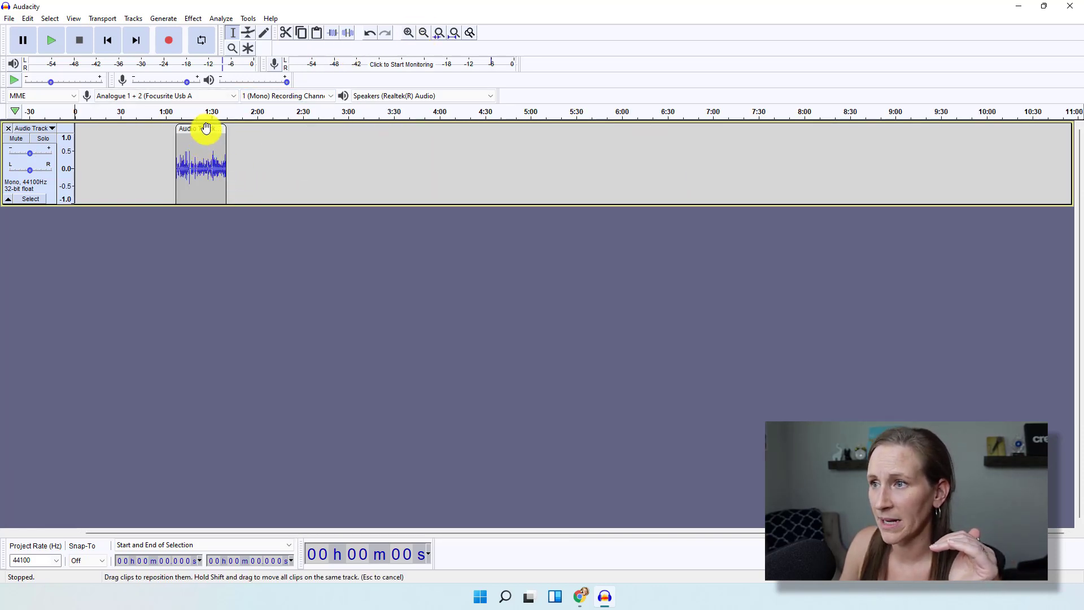
{"action": "left_click_drag", "start_coordinate": [206, 128], "coordinate": [105, 129]}
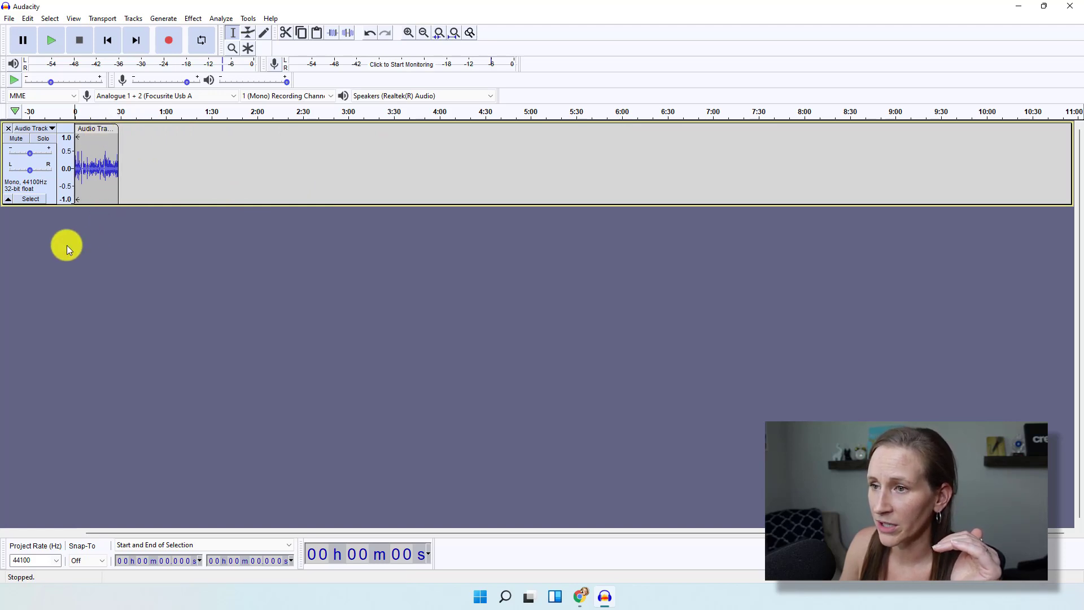
{"action": "left_click", "coordinate": [122, 176]}
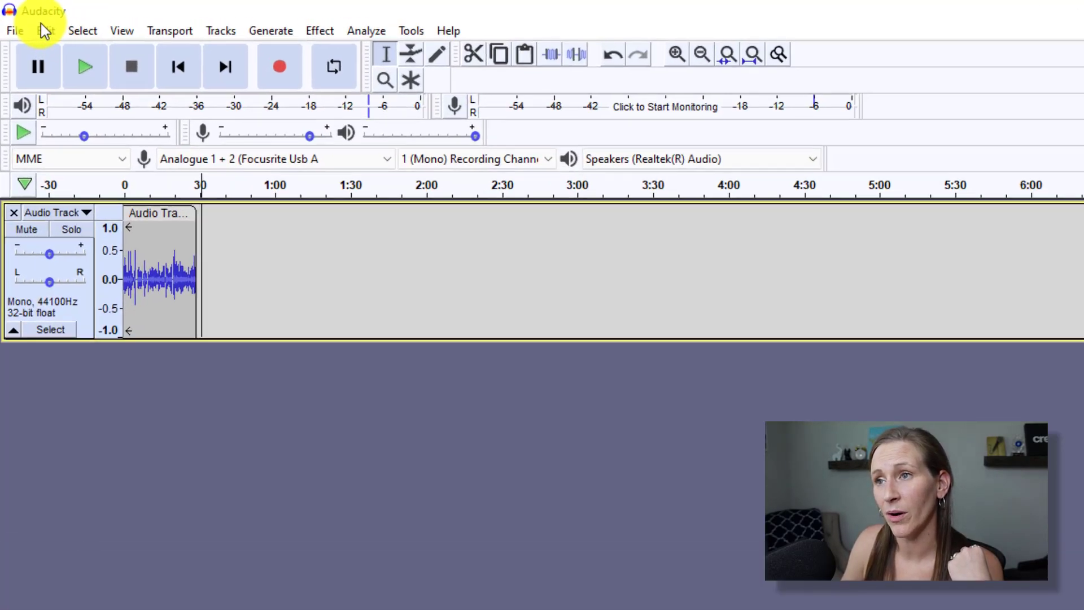
Start a File > Import > Audio import and browse up to This PC.
{"action": "left_click", "coordinate": [27, 21]}
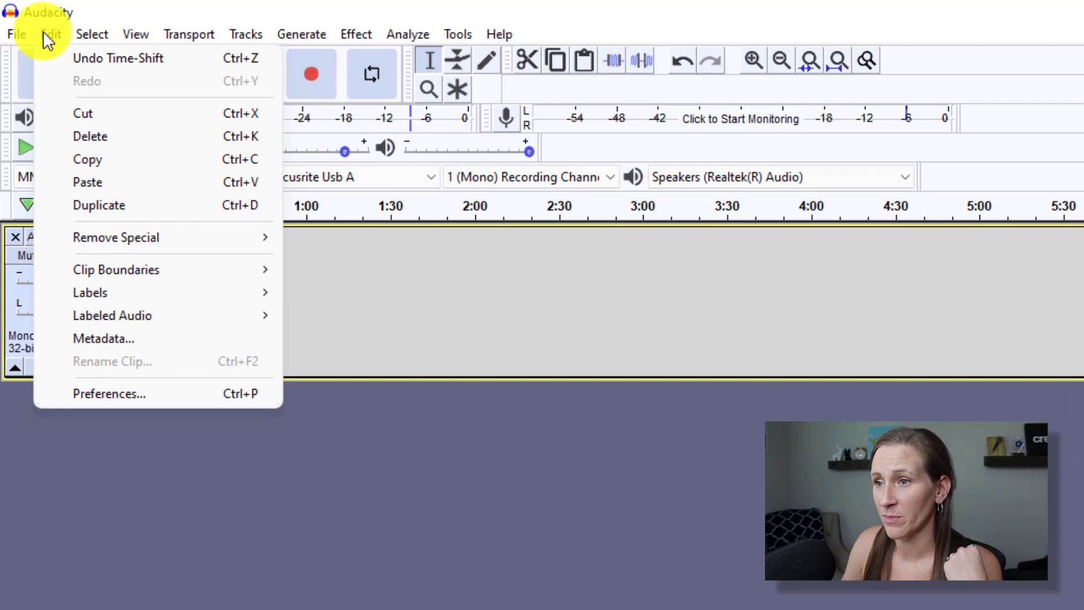
{"action": "left_click", "coordinate": [15, 34]}
{"action": "mouse_move", "coordinate": [42, 214]}
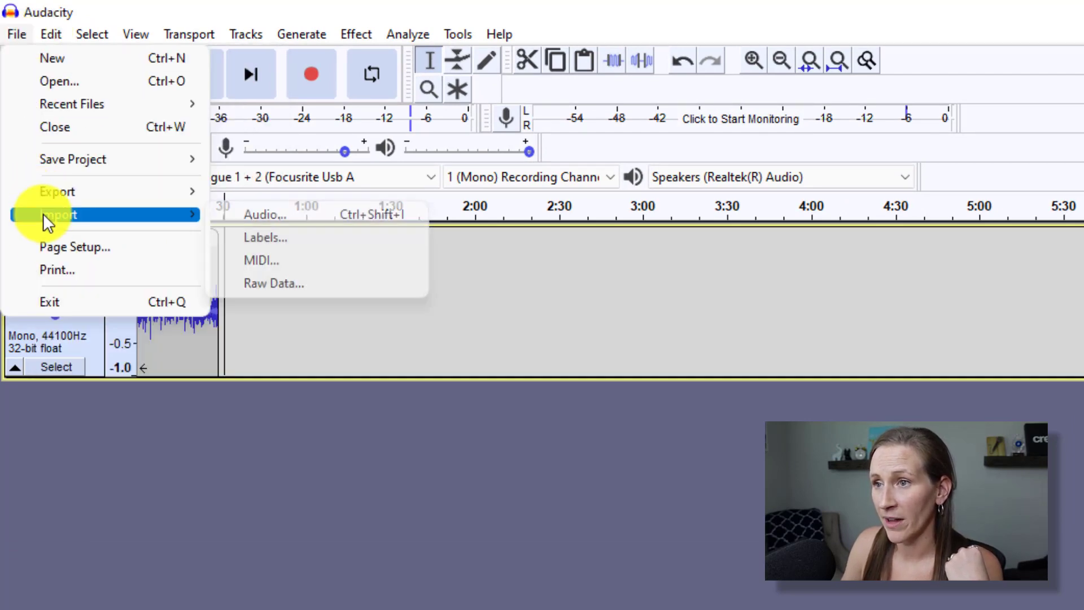
{"action": "left_click", "coordinate": [249, 216]}
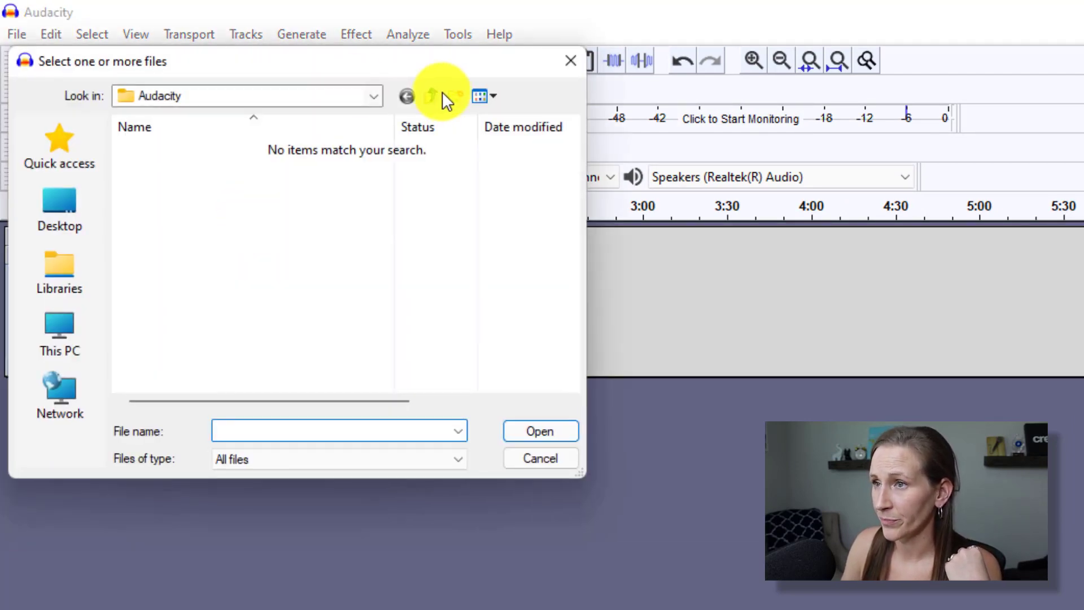
{"action": "left_click", "coordinate": [435, 96]}
{"action": "left_click", "coordinate": [59, 279]}
{"action": "left_click", "coordinate": [59, 333]}
Browse Google Drive > My Drive > 4. PODCAST and import 2022 - NEW PODCAST MAIN THEME.
{"action": "scroll", "coordinate": [234, 288], "scroll_direction": "down", "scroll_amount": 5}
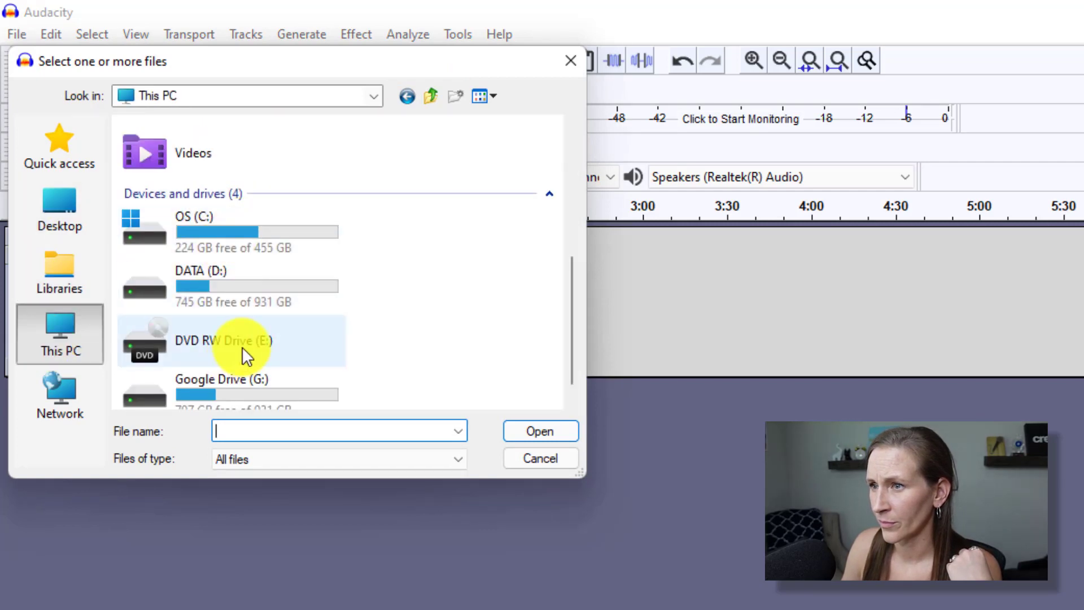
{"action": "double_click", "coordinate": [240, 368]}
{"action": "double_click", "coordinate": [210, 151]}
{"action": "double_click", "coordinate": [201, 233]}
{"action": "double_click", "coordinate": [202, 229]}
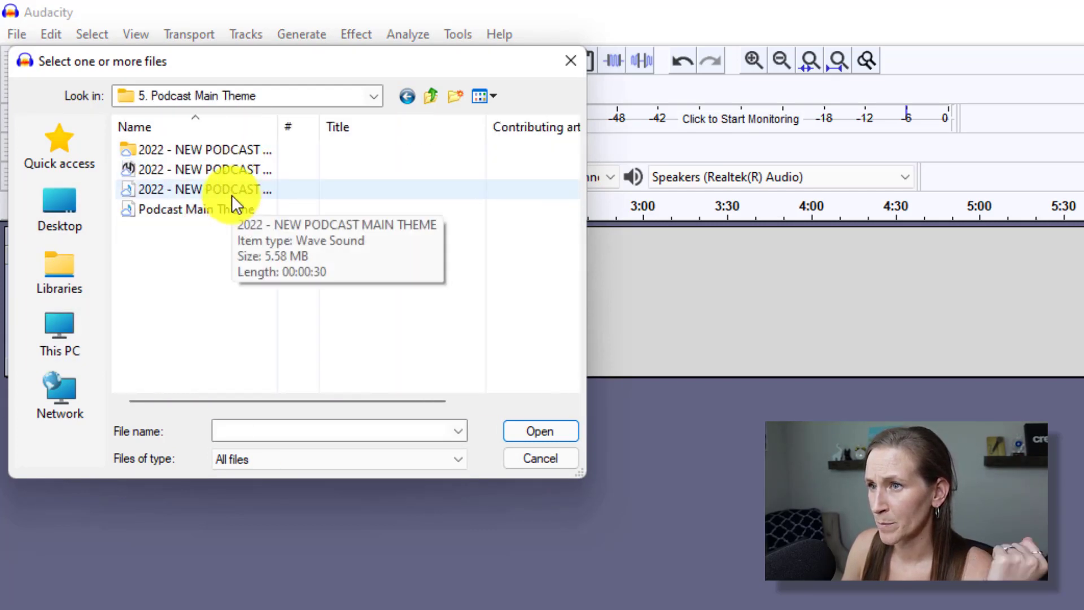
{"action": "left_click", "coordinate": [232, 194]}
{"action": "left_click", "coordinate": [540, 431]}
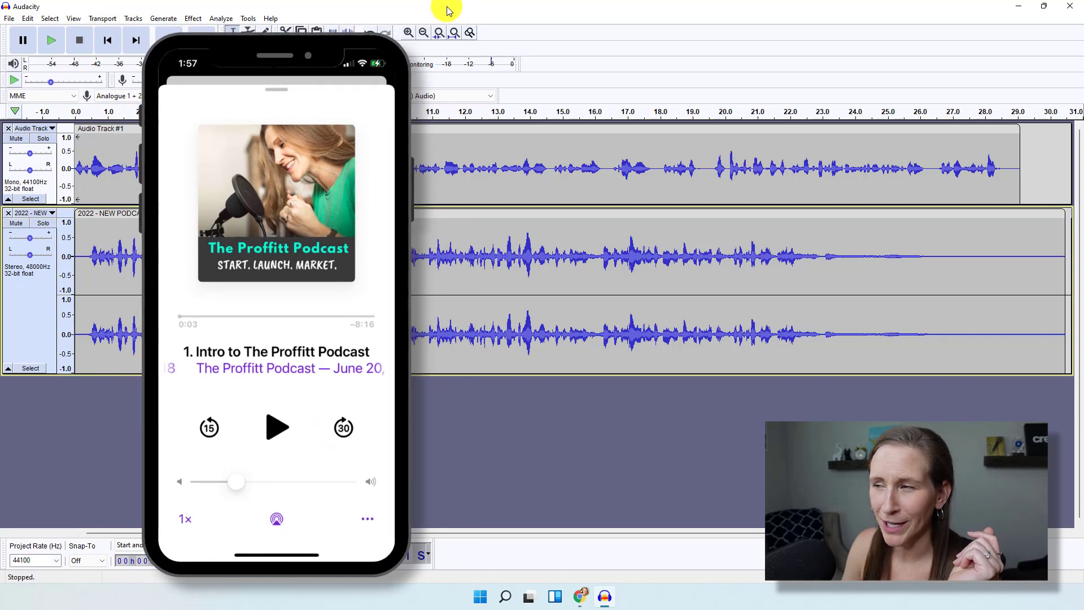
Zoom out and drag the main theme clip to where Audio Track #1 ends, near 29 seconds.
{"action": "double_click", "coordinate": [424, 32]}
{"action": "left_click", "coordinate": [424, 33]}
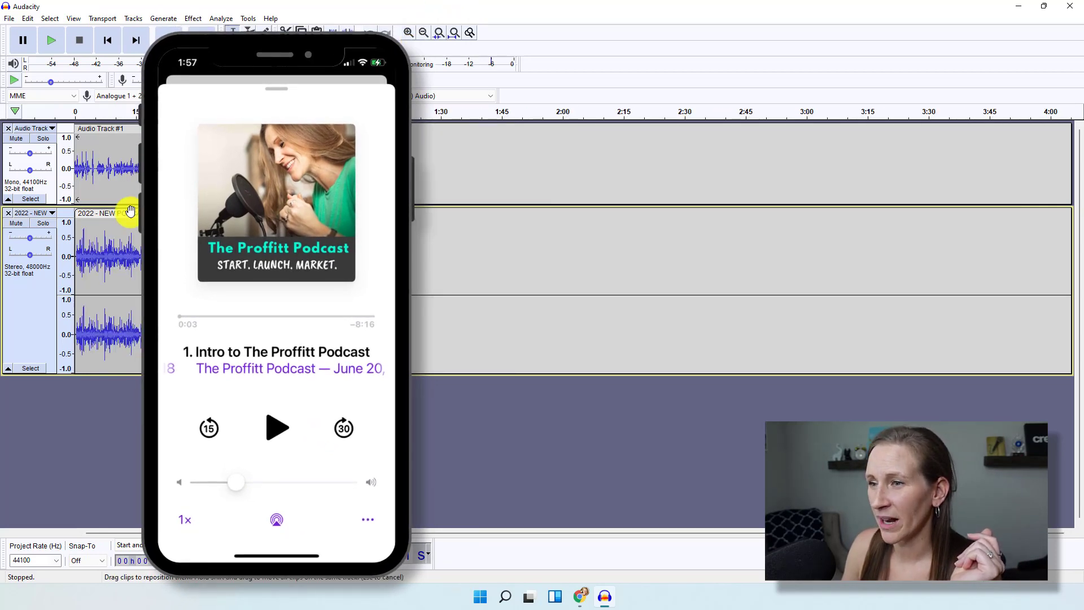
{"action": "left_click_drag", "start_coordinate": [184, 213], "coordinate": [246, 220]}
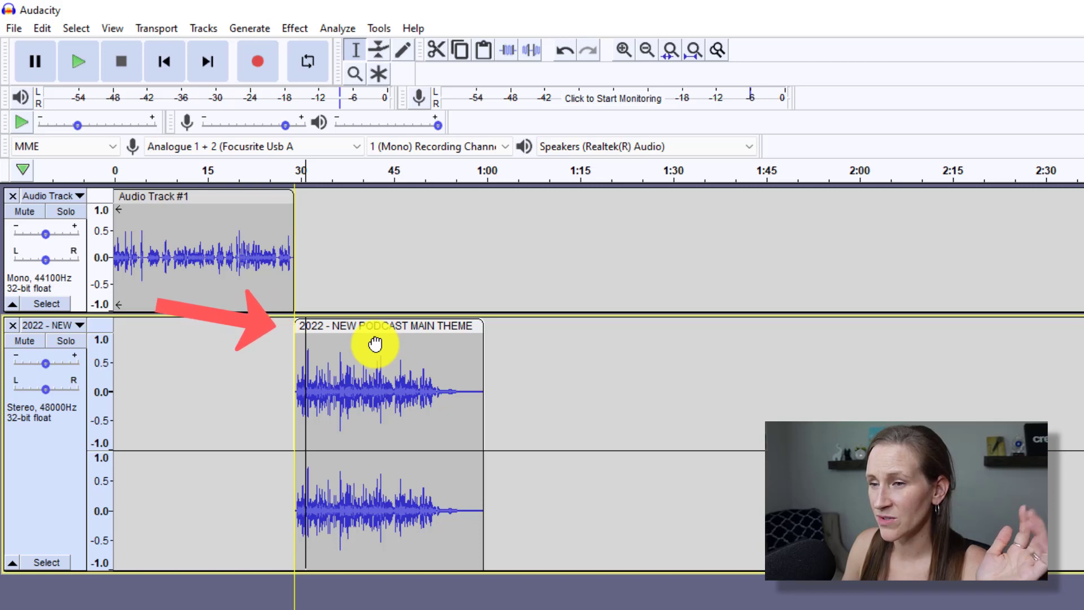
{"action": "left_click_drag", "start_coordinate": [376, 344], "coordinate": [375, 343]}
Zoom in on the junction and nudge the theme and first recording together so they meet.
{"action": "left_click", "coordinate": [646, 51]}
{"action": "left_click", "coordinate": [627, 51]}
{"action": "left_click", "coordinate": [627, 51]}
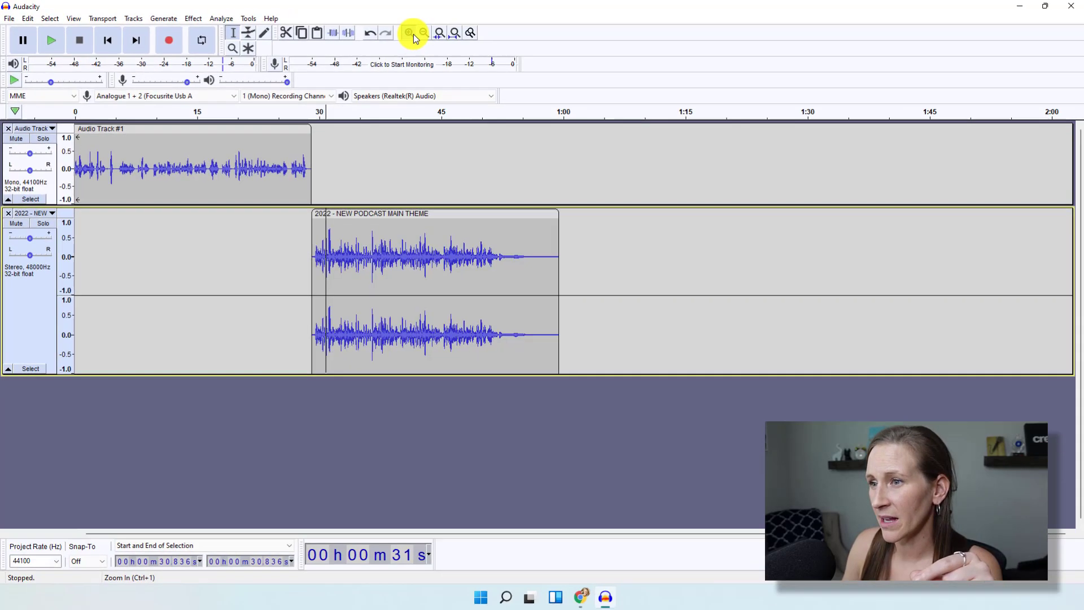
{"action": "left_click", "coordinate": [627, 51]}
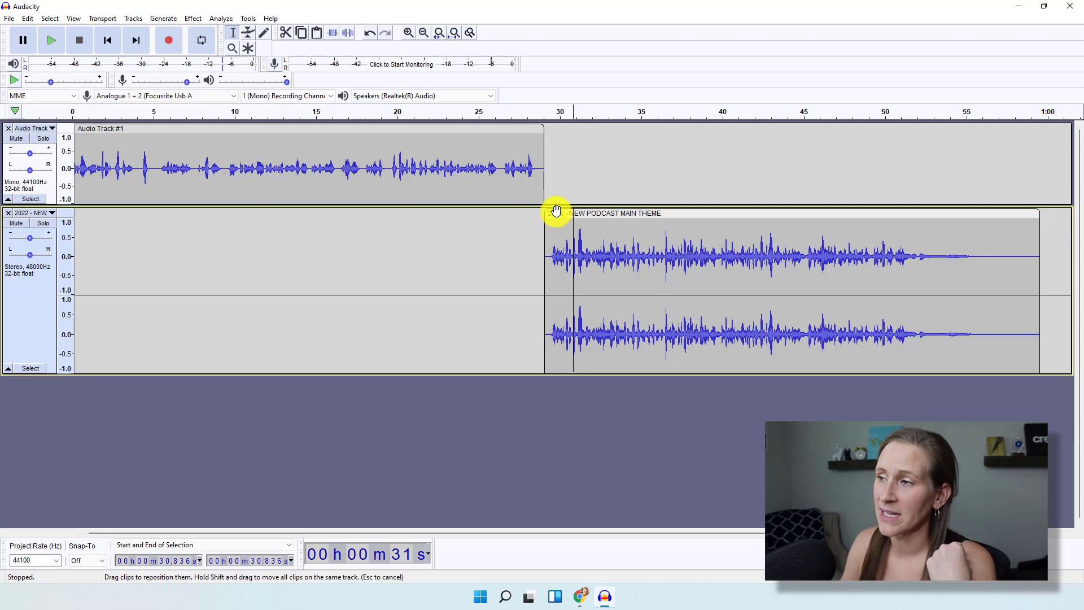
{"action": "left_click_drag", "start_coordinate": [554, 212], "coordinate": [503, 249]}
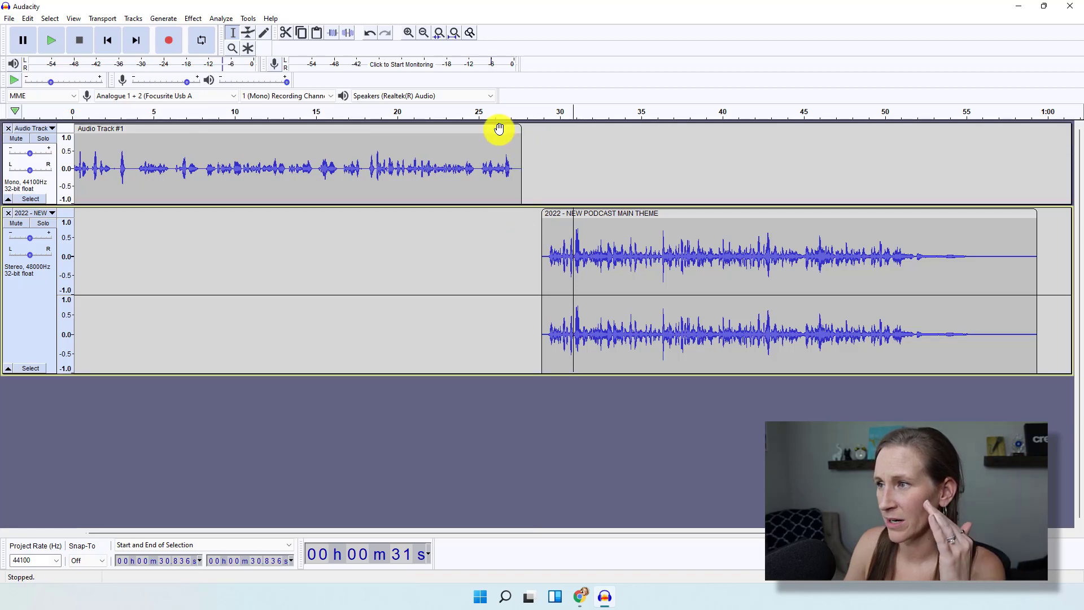
{"action": "left_click_drag", "start_coordinate": [499, 126], "coordinate": [519, 131]}
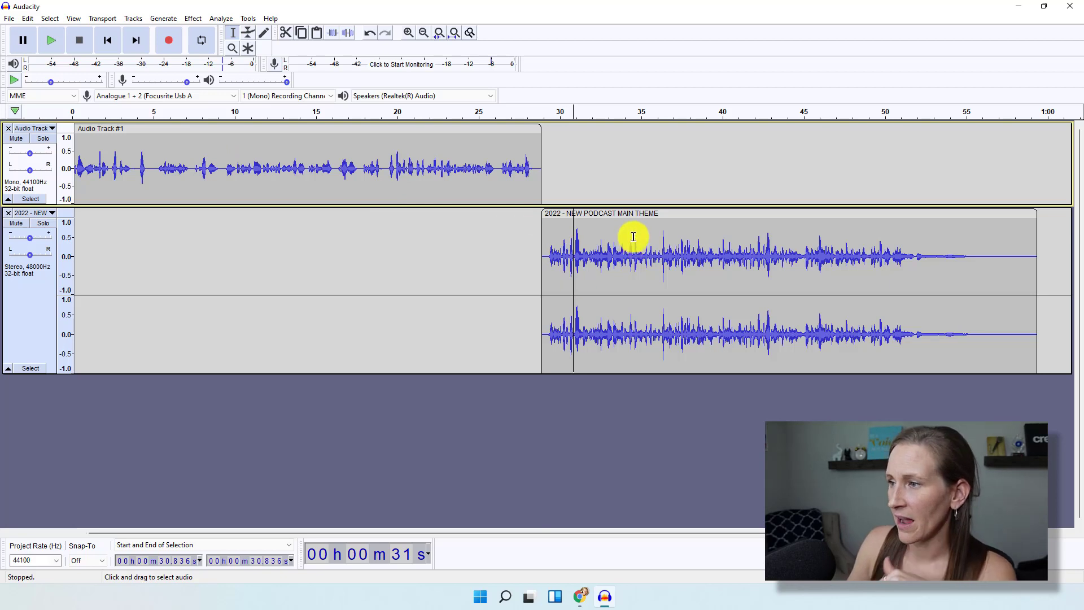
{"action": "left_click_drag", "start_coordinate": [388, 532], "coordinate": [582, 530]}
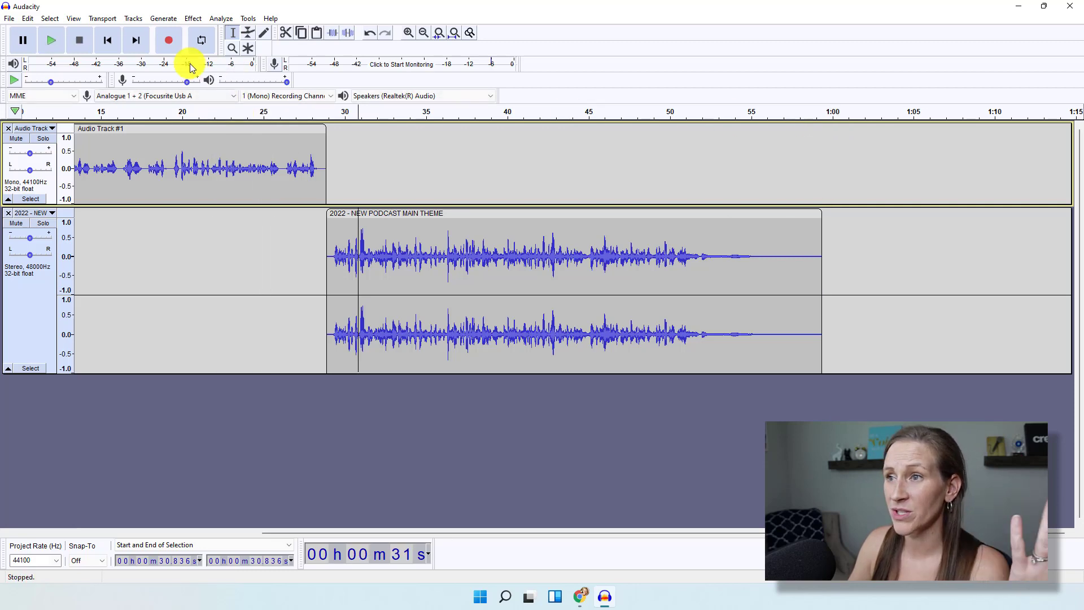
Dismiss the too-few-tracks error and record a new take on the top track from 1:01.
{"action": "left_click", "coordinate": [174, 46]}
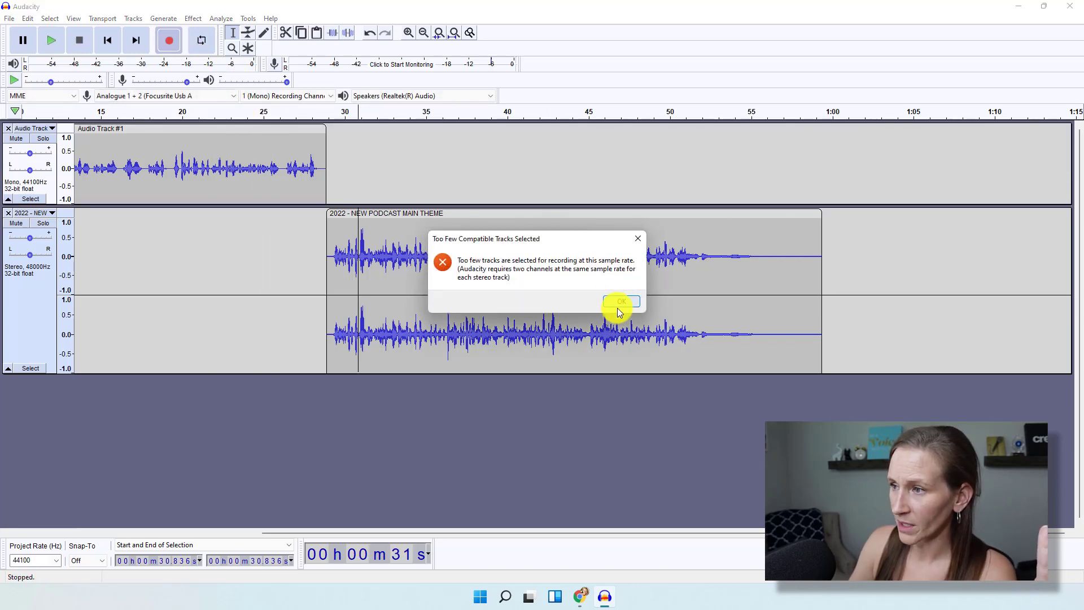
{"action": "left_click", "coordinate": [637, 304]}
{"action": "left_click", "coordinate": [851, 129]}
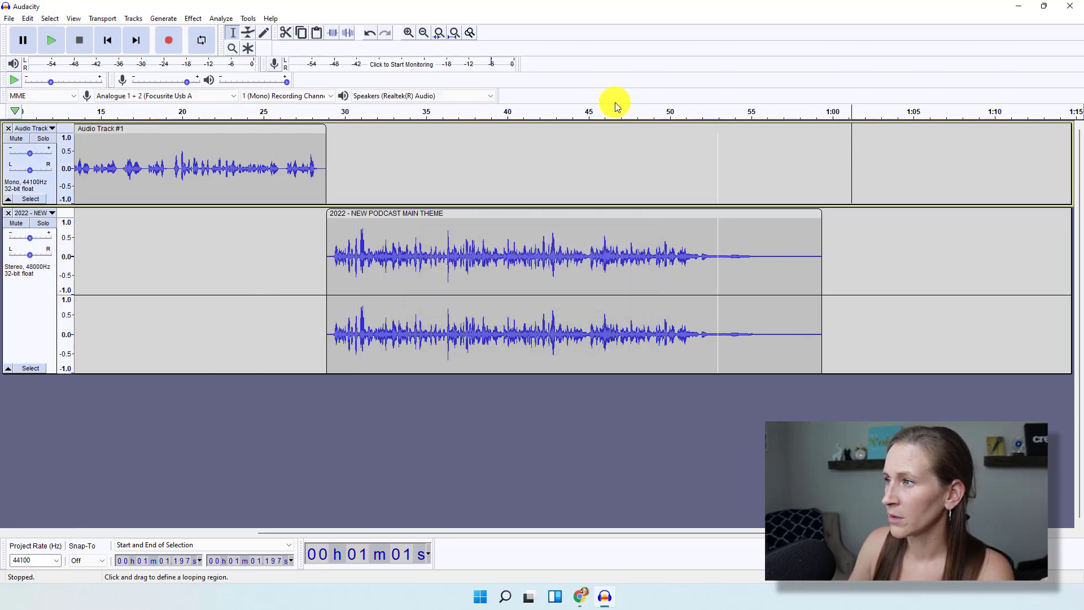
{"action": "left_click", "coordinate": [168, 43]}
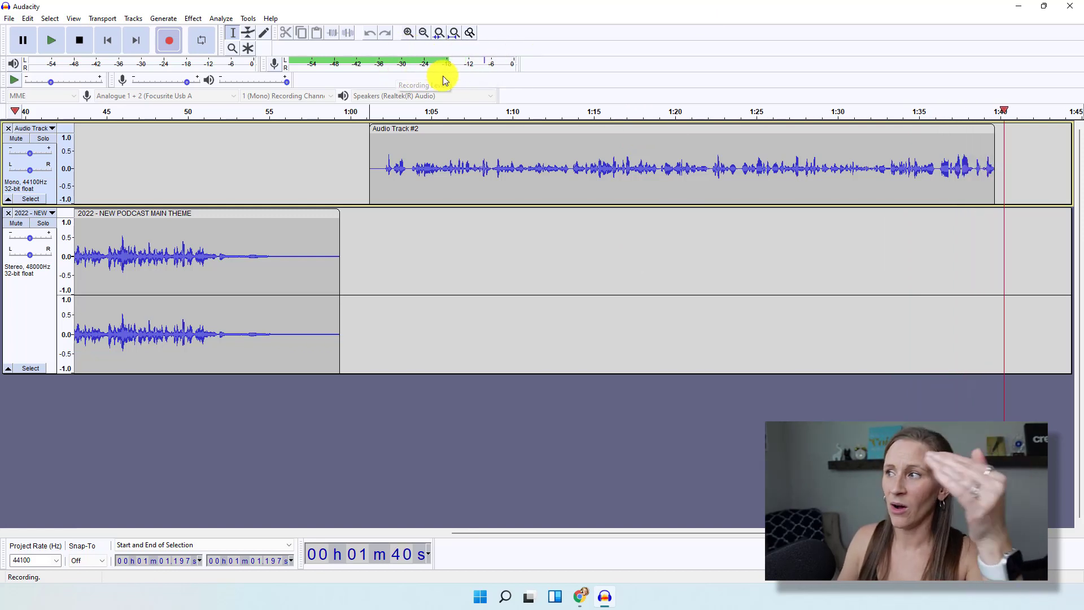
Stop recording, play it back, and shift the second recording earlier to about 50.5 s.
{"action": "left_click", "coordinate": [88, 48]}
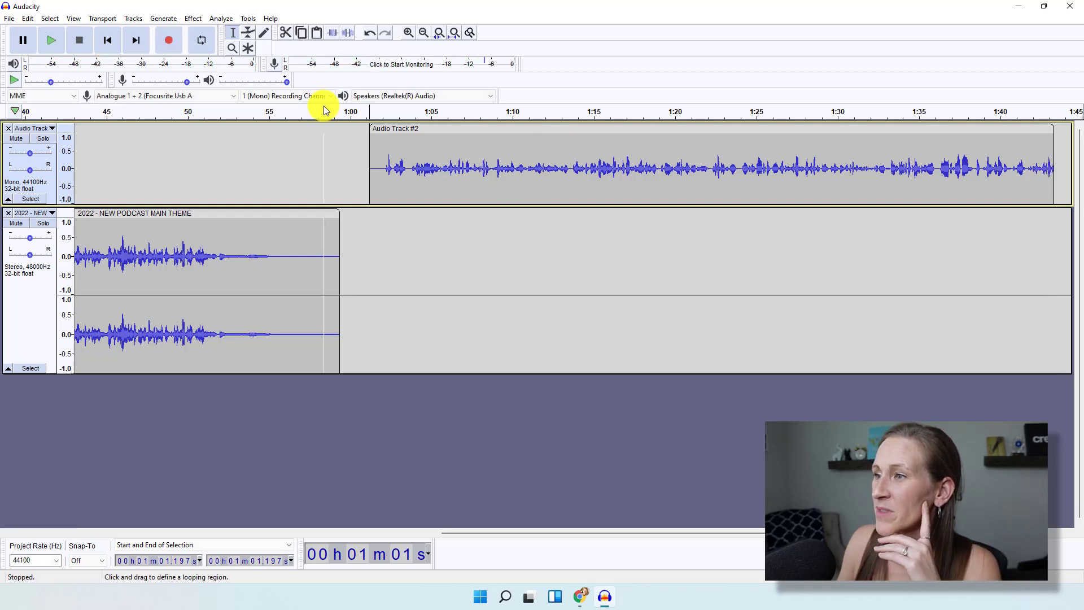
{"action": "left_click", "coordinate": [361, 115]}
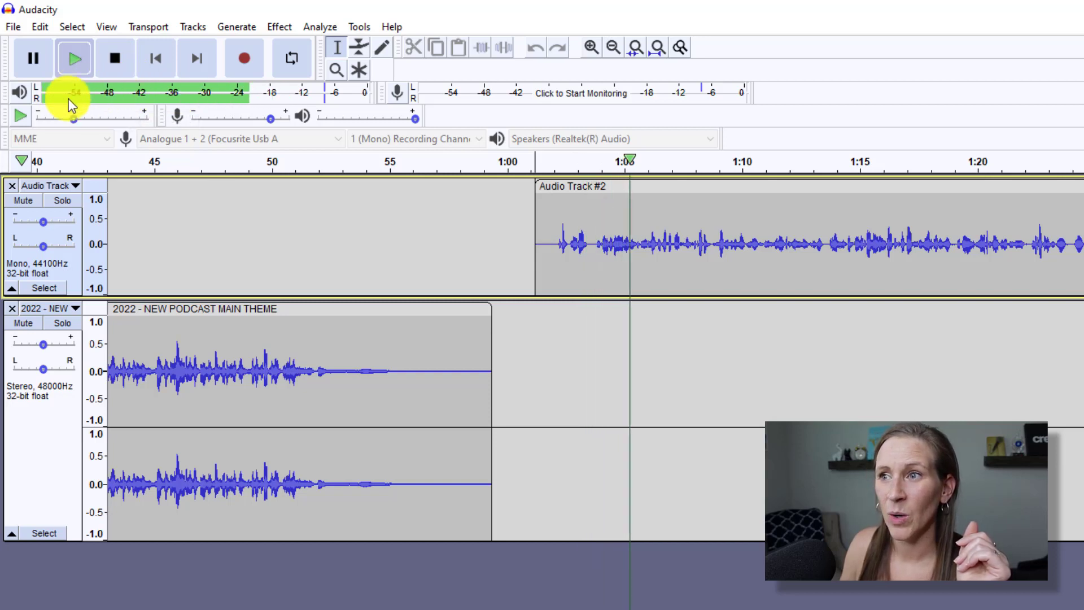
{"action": "left_click", "coordinate": [115, 59]}
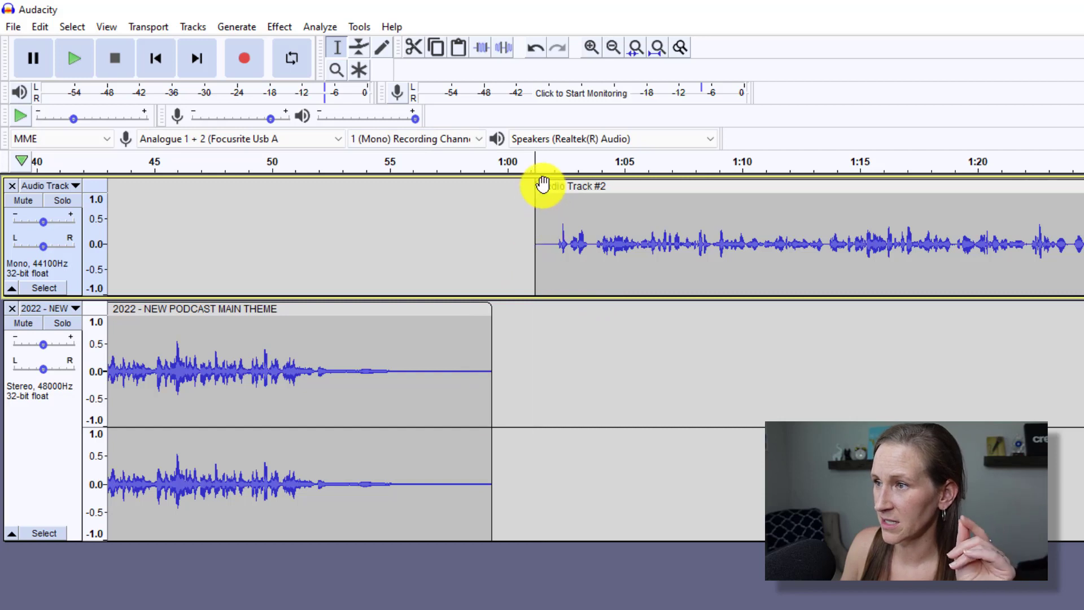
{"action": "left_click_drag", "start_coordinate": [542, 185], "coordinate": [349, 181]}
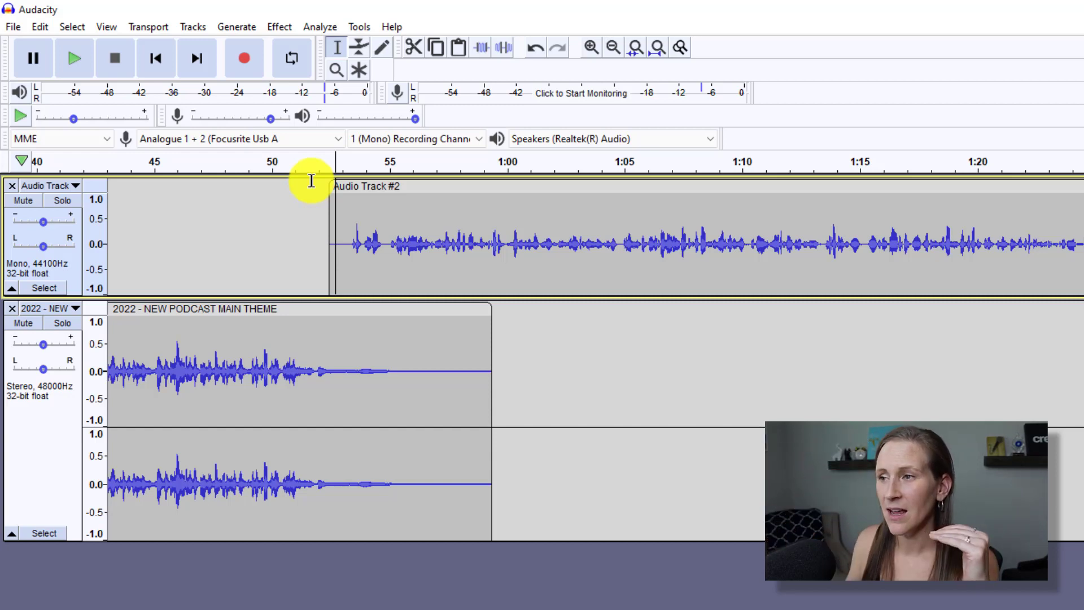
{"action": "left_click_drag", "start_coordinate": [370, 184], "coordinate": [317, 189]}
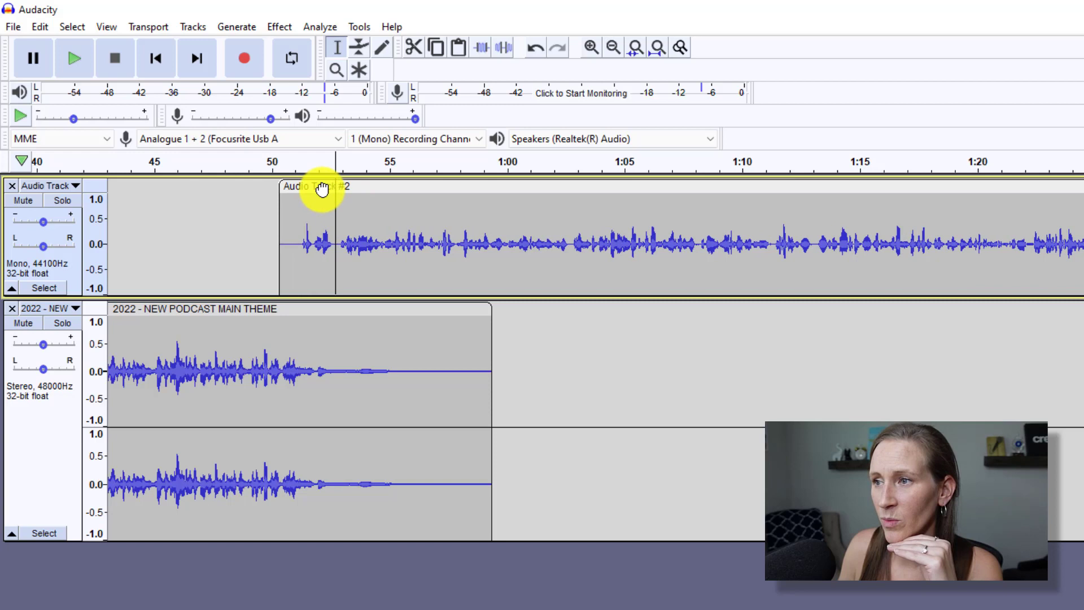
{"action": "left_click", "coordinate": [245, 171]}
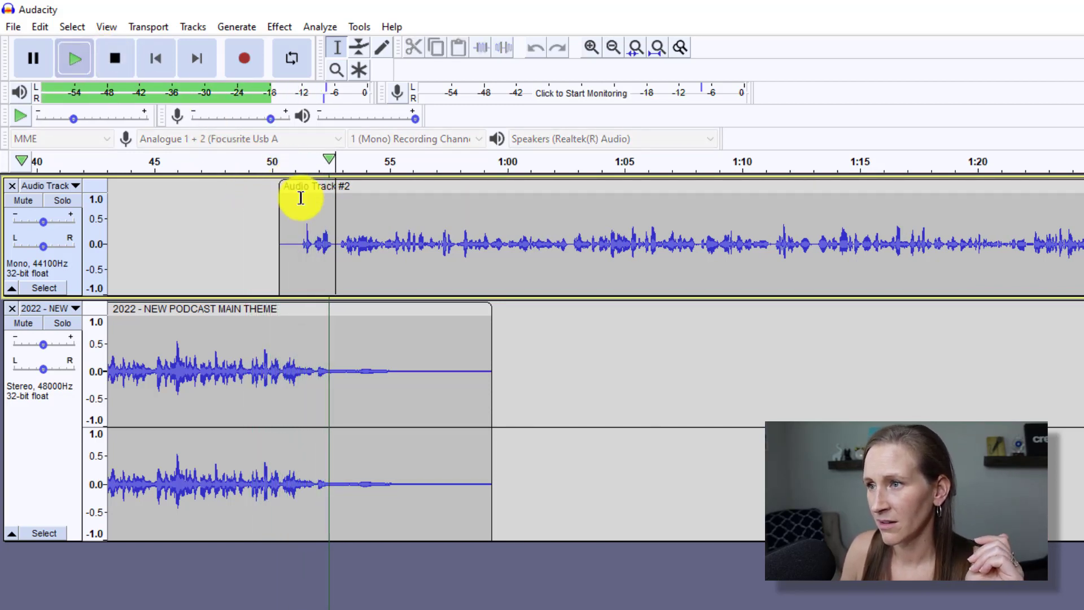
{"action": "left_click", "coordinate": [113, 58]}
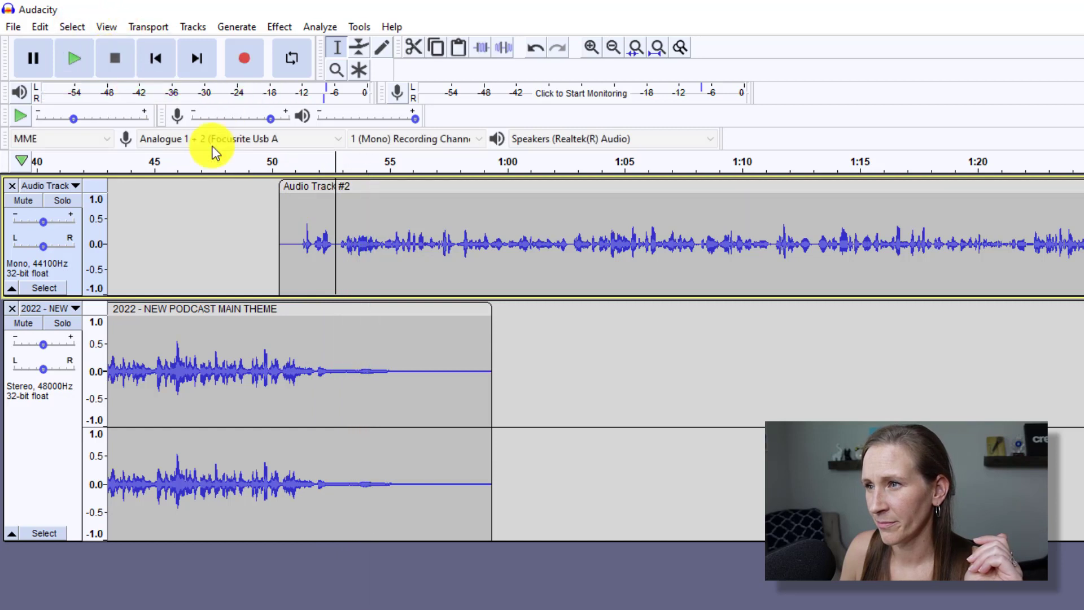
Move the second recording to start at 53 s, replay the overlap, and place the cursor at about 1:33.5.
{"action": "left_click_drag", "start_coordinate": [293, 179], "coordinate": [344, 179]}
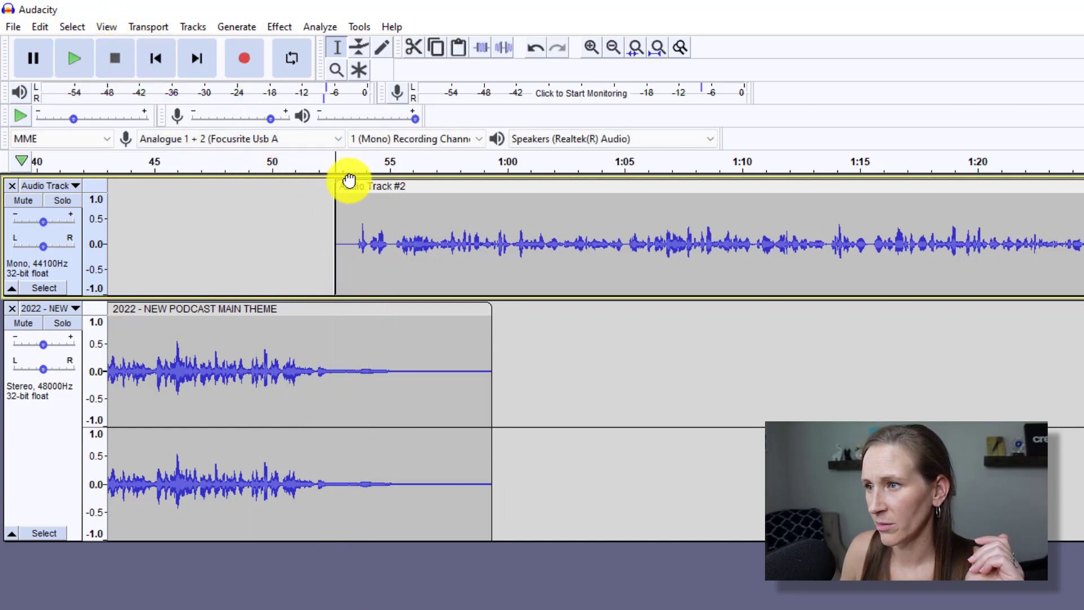
{"action": "key", "text": "space"}
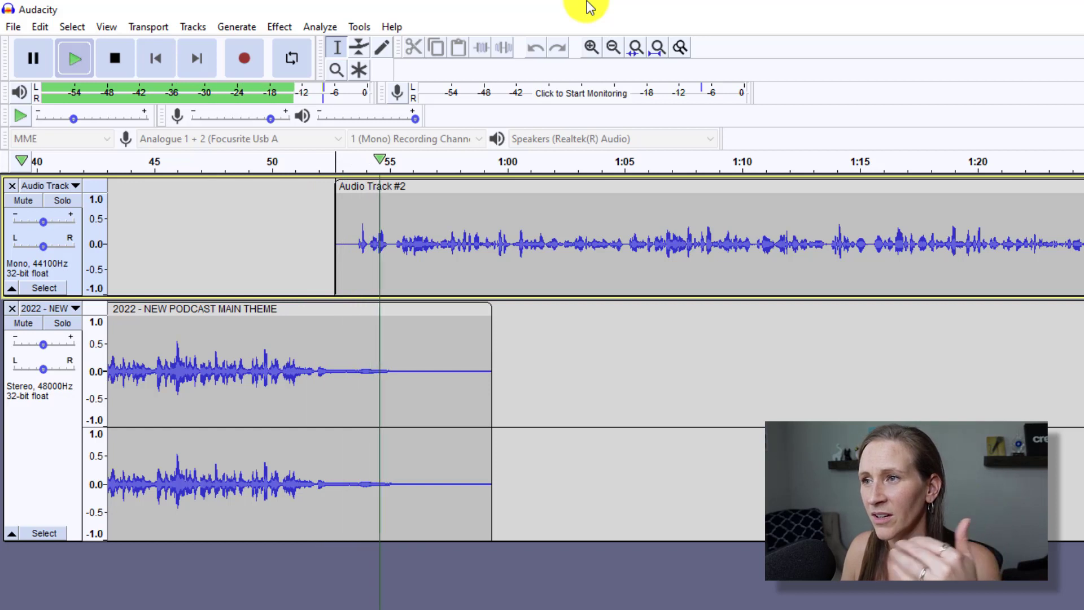
{"action": "left_click", "coordinate": [107, 62]}
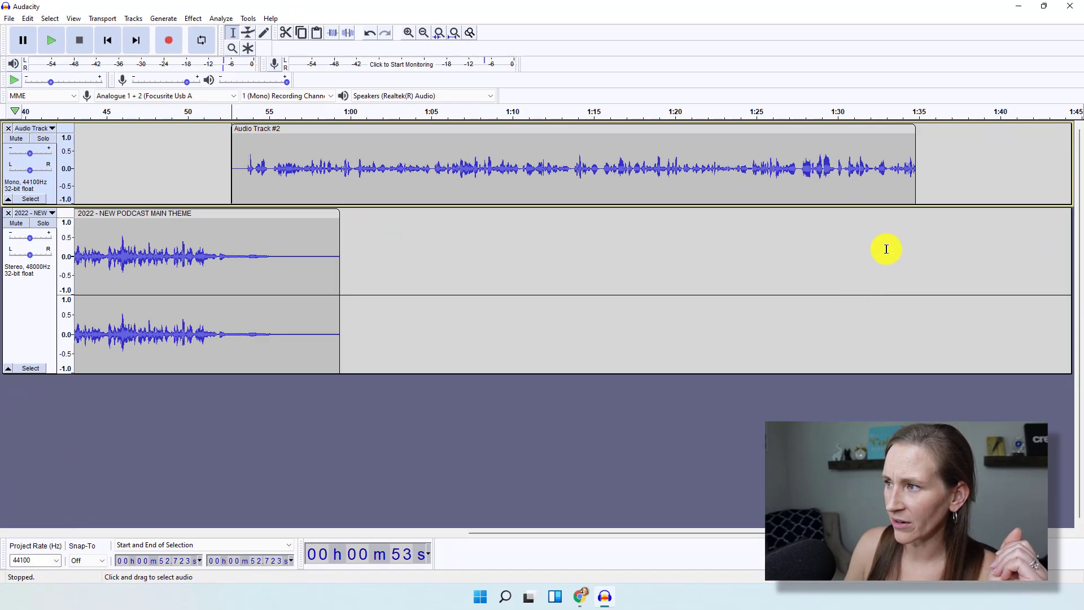
{"action": "left_click", "coordinate": [896, 250]}
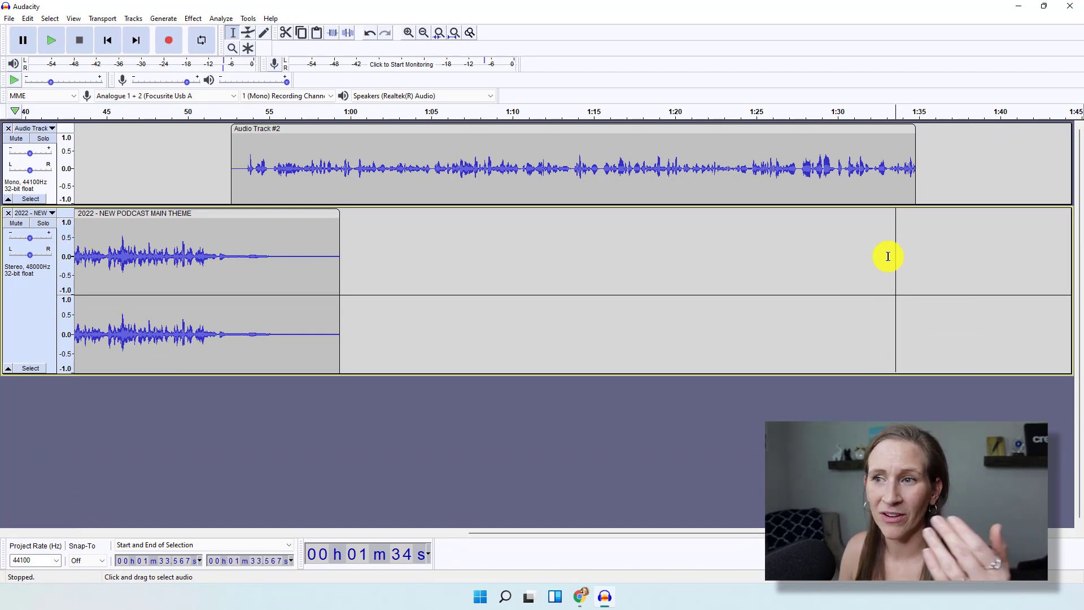
Import Sweet Summertime 15 Second MASTER from the 6. Podcast Music folder as a new stereo track.
{"action": "left_click", "coordinate": [8, 19]}
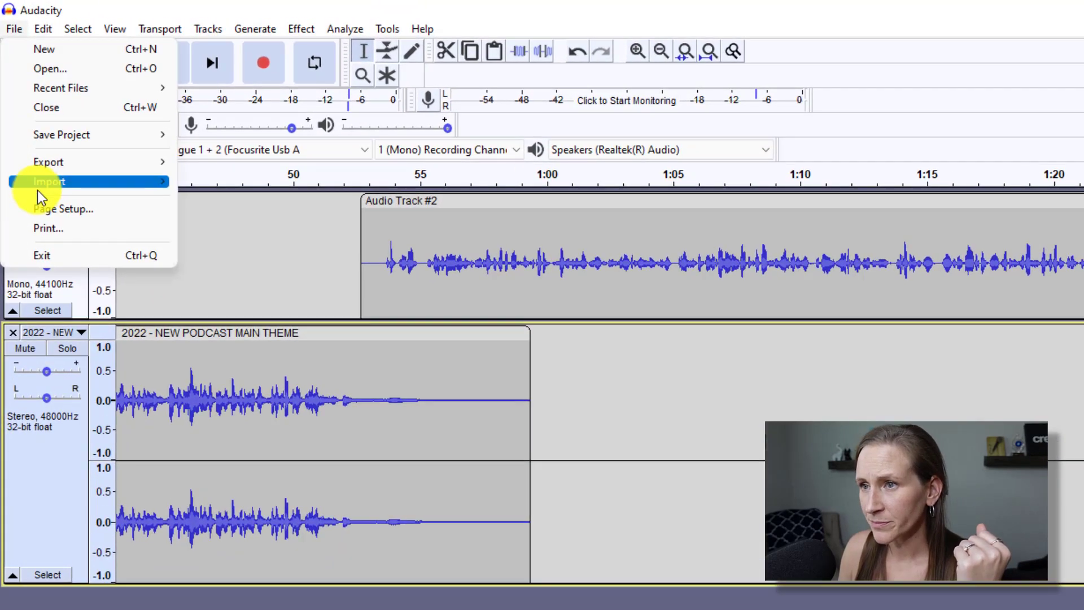
{"action": "mouse_move", "coordinate": [25, 120]}
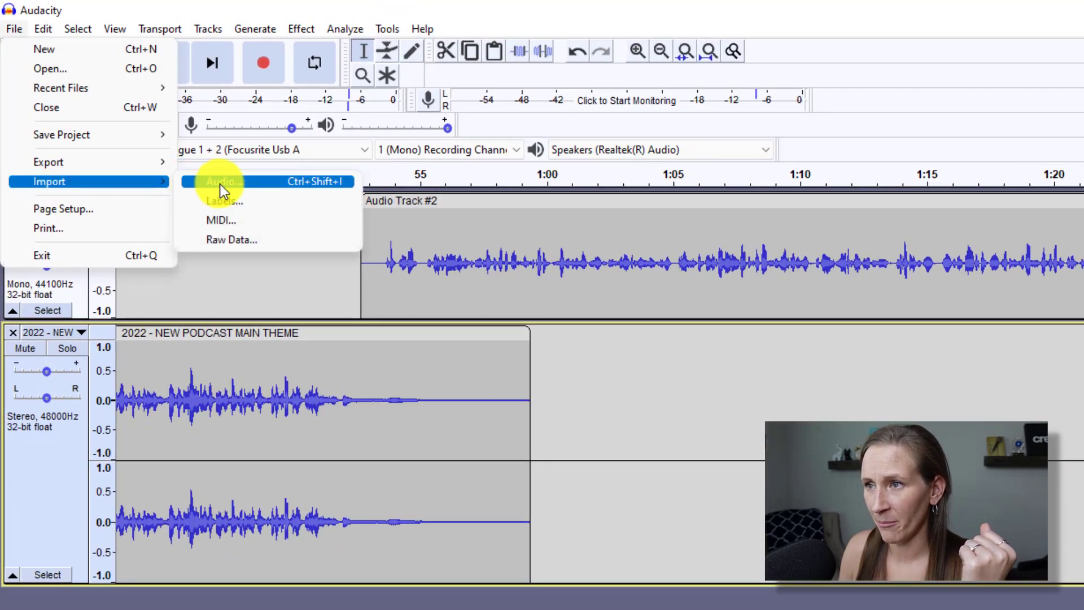
{"action": "left_click", "coordinate": [220, 182]}
{"action": "left_click", "coordinate": [364, 81]}
{"action": "double_click", "coordinate": [158, 228]}
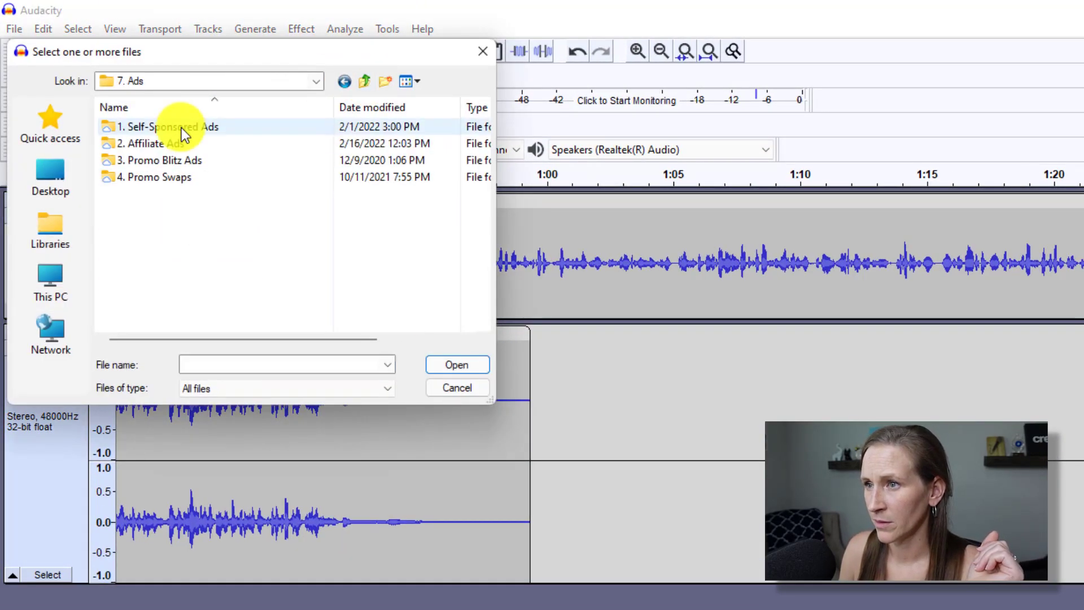
{"action": "left_click", "coordinate": [364, 81]}
{"action": "double_click", "coordinate": [198, 210]}
{"action": "left_click", "coordinate": [145, 143]}
{"action": "left_click", "coordinate": [456, 365]}
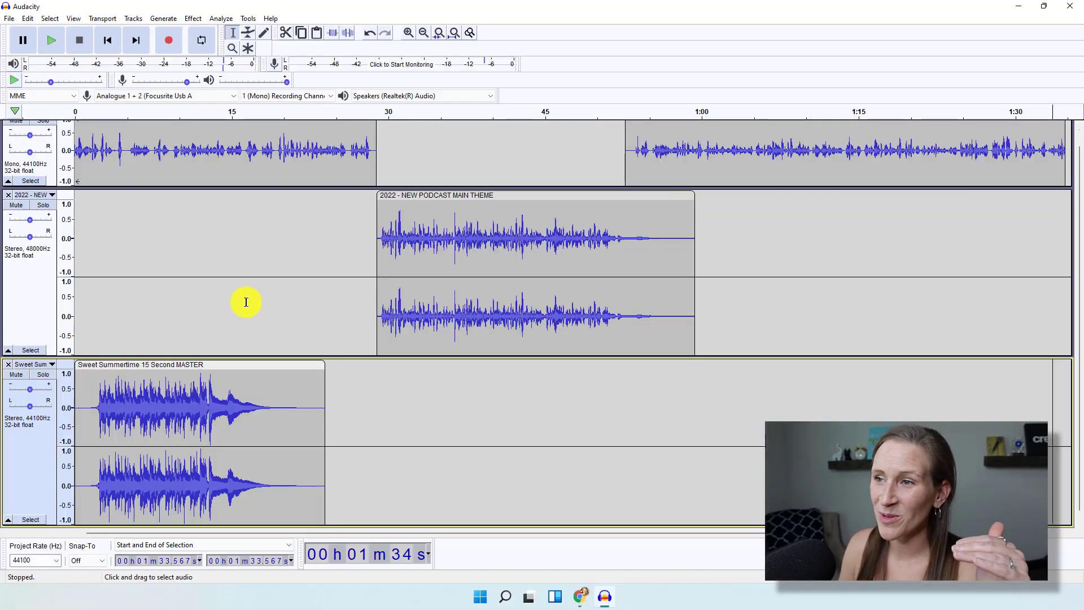
{"action": "scroll", "coordinate": [102, 146], "scroll_direction": "up", "scroll_amount": 1}
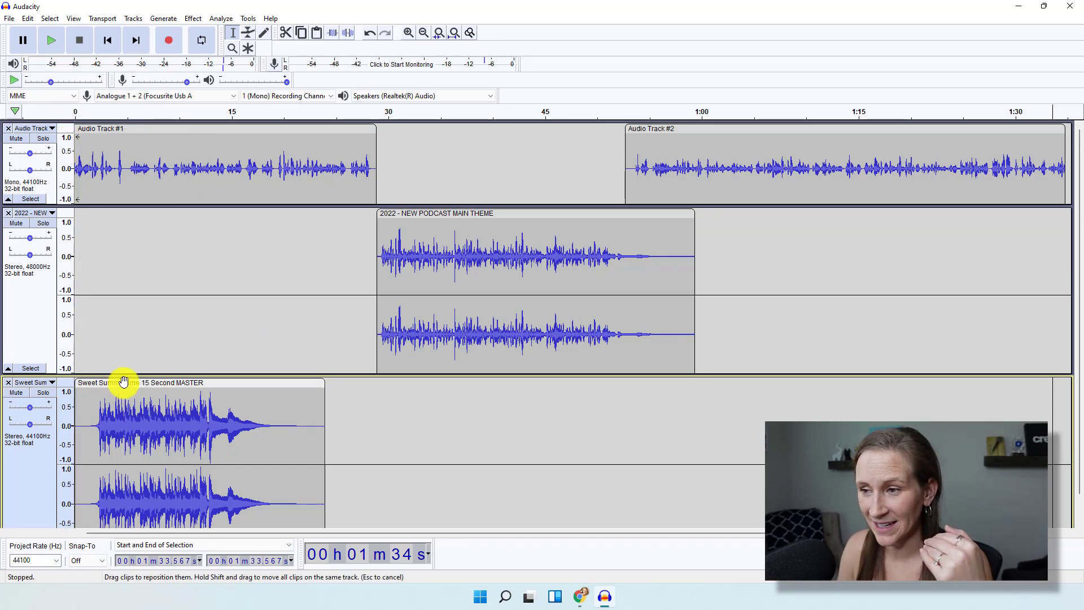
Slide the Sweet Summertime clip to start near 1:27, overlapping the end of Audio Track #2.
{"action": "left_click_drag", "start_coordinate": [123, 382], "coordinate": [986, 396]}
{"action": "scroll", "coordinate": [394, 515], "scroll_direction": "down", "scroll_amount": 1}
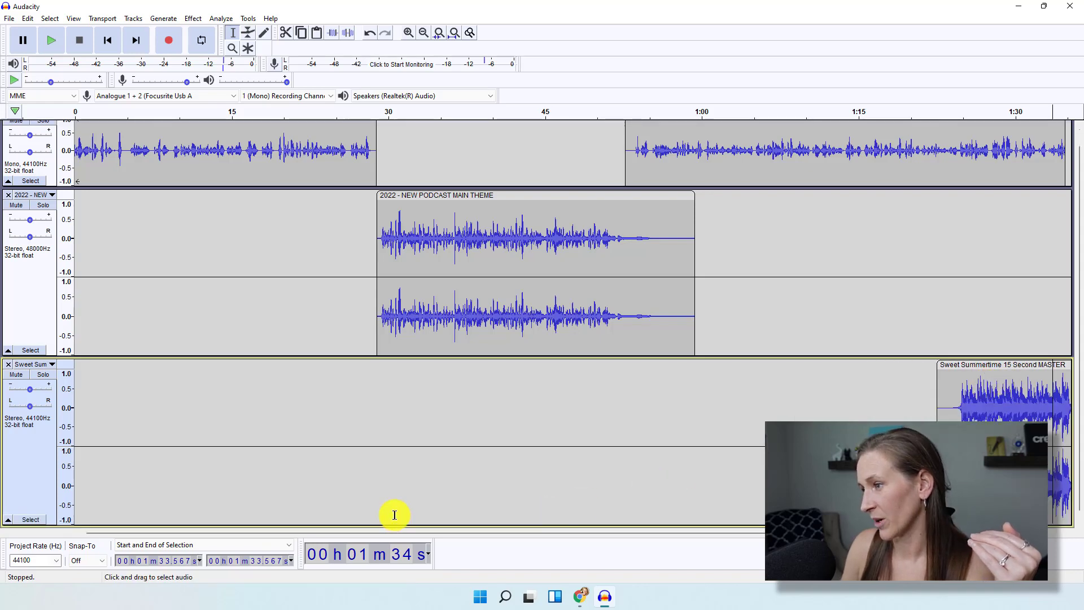
{"action": "left_click_drag", "start_coordinate": [211, 534], "coordinate": [474, 533]}
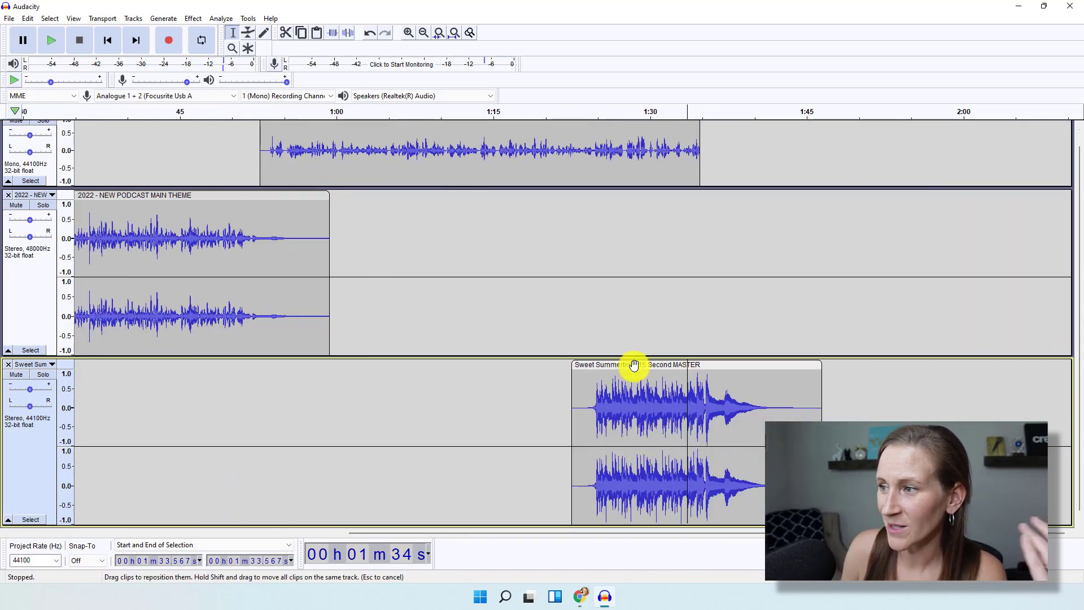
{"action": "left_click_drag", "start_coordinate": [634, 365], "coordinate": [742, 343]}
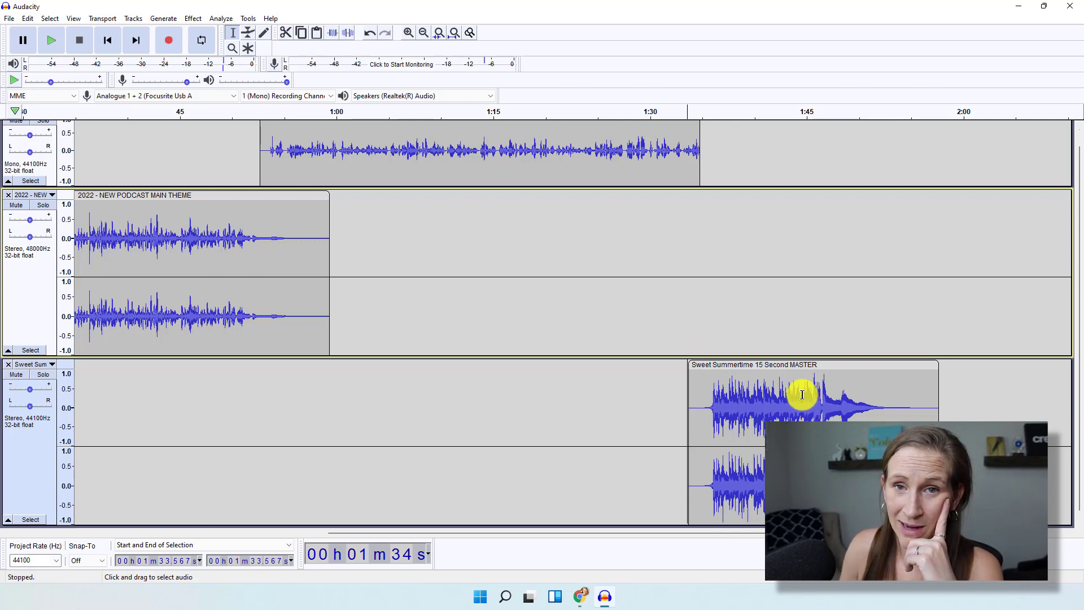
{"action": "left_click_drag", "start_coordinate": [743, 365], "coordinate": [677, 367]}
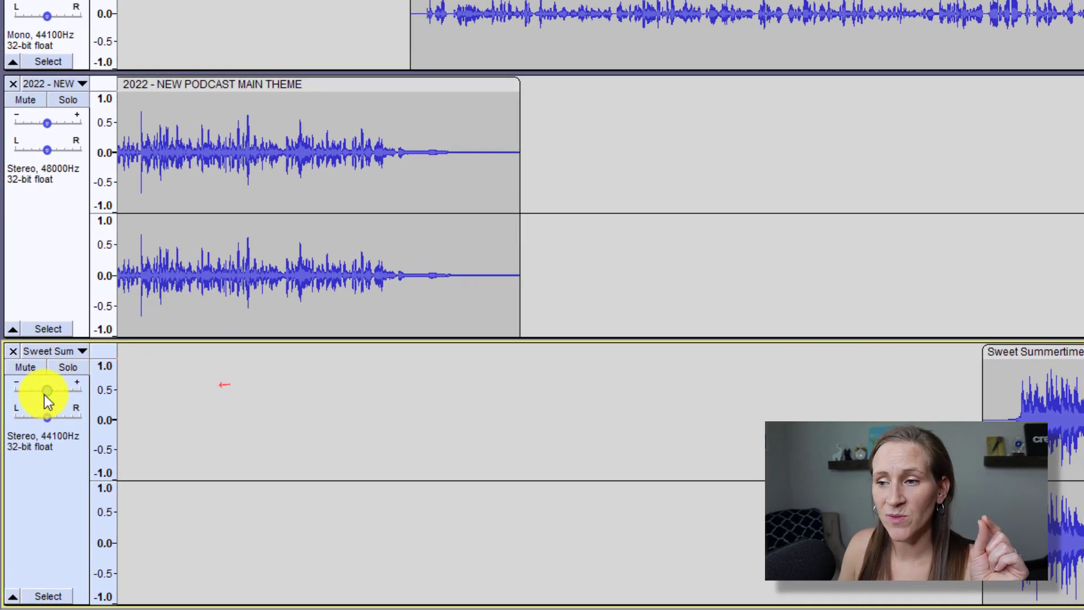
Set the Sweet Summertime track's gain slider to -3 dB.
{"action": "mouse_move", "coordinate": [28, 391]}
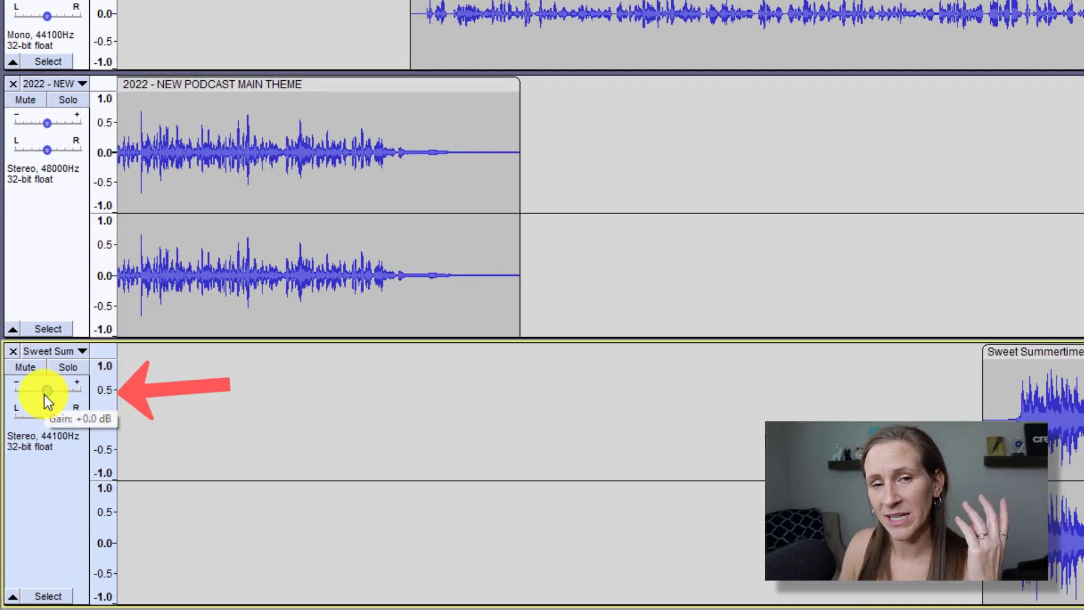
{"action": "left_click", "coordinate": [16, 385]}
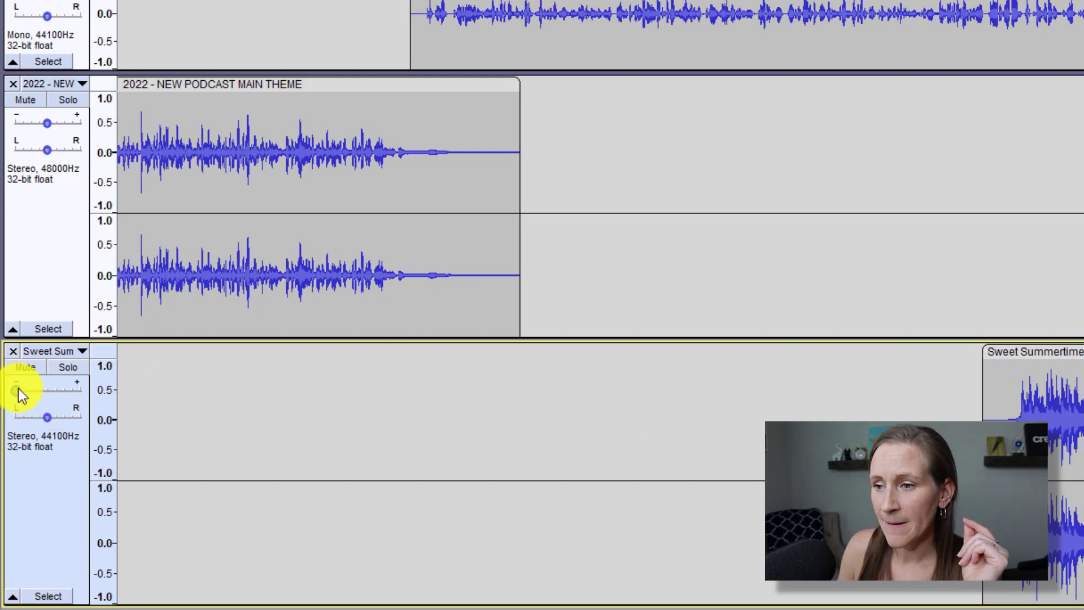
{"action": "left_click", "coordinate": [50, 395]}
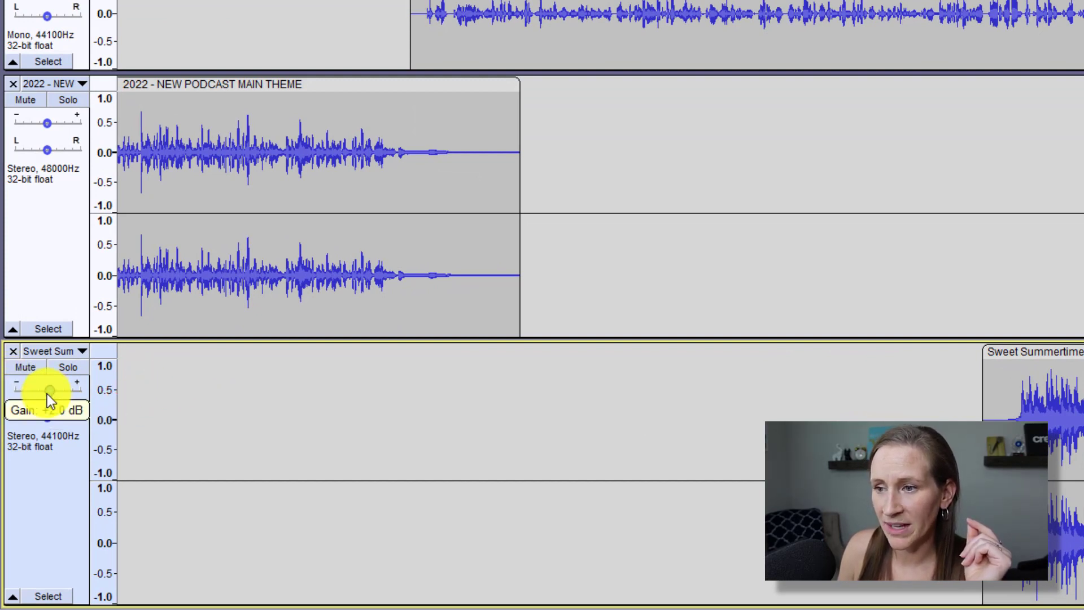
{"action": "left_click_drag", "start_coordinate": [47, 394], "coordinate": [20, 409]}
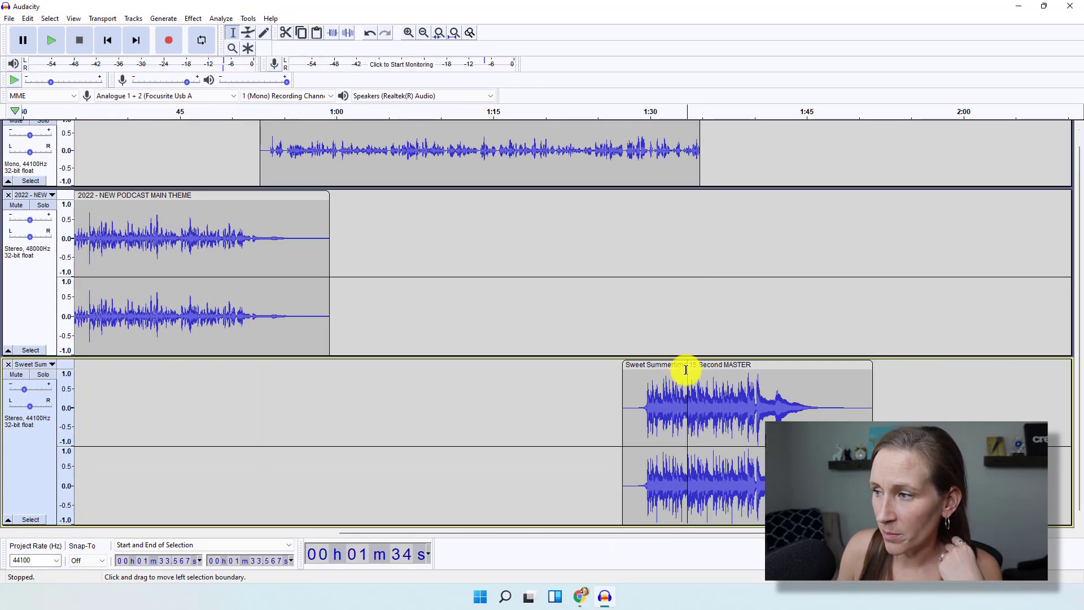
Select the entire Sweet Summertime clip and browse the Effect menu toward Adjustable Fade.
{"action": "left_click", "coordinate": [645, 368]}
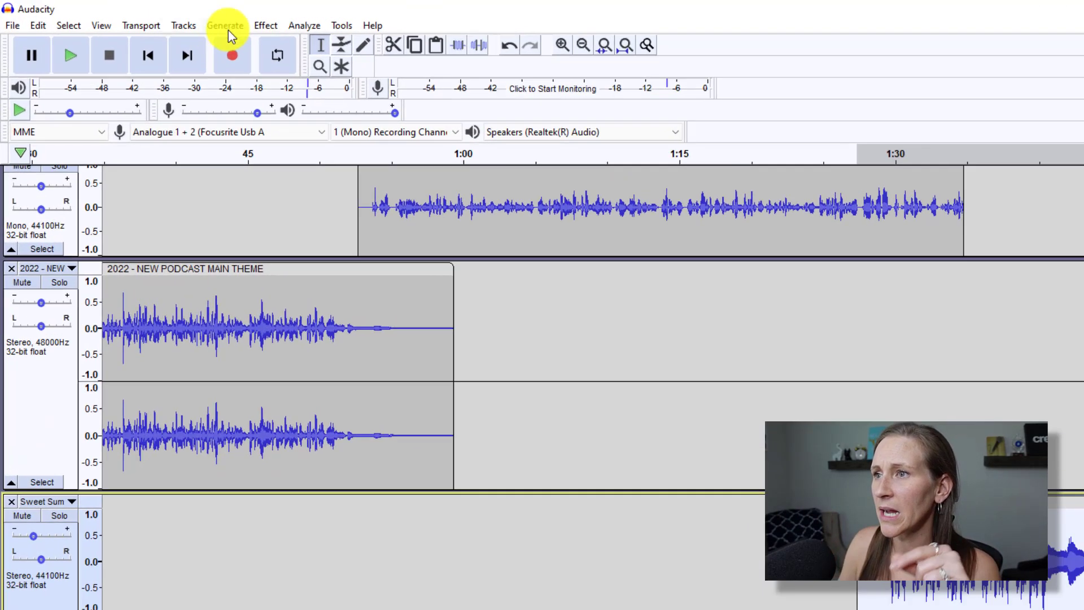
{"action": "left_click", "coordinate": [164, 19]}
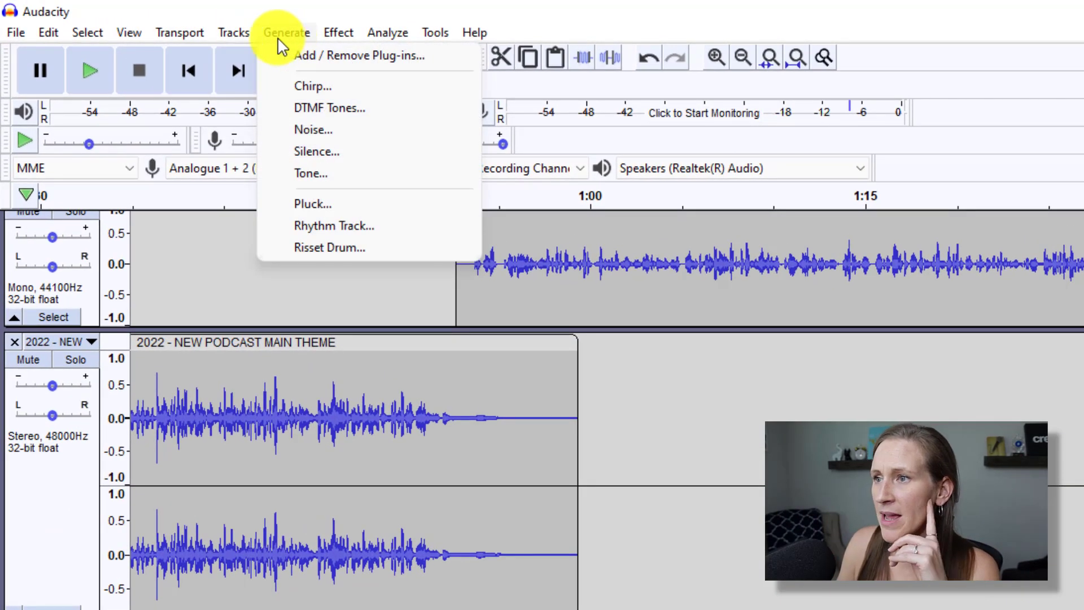
{"action": "mouse_move", "coordinate": [237, 42]}
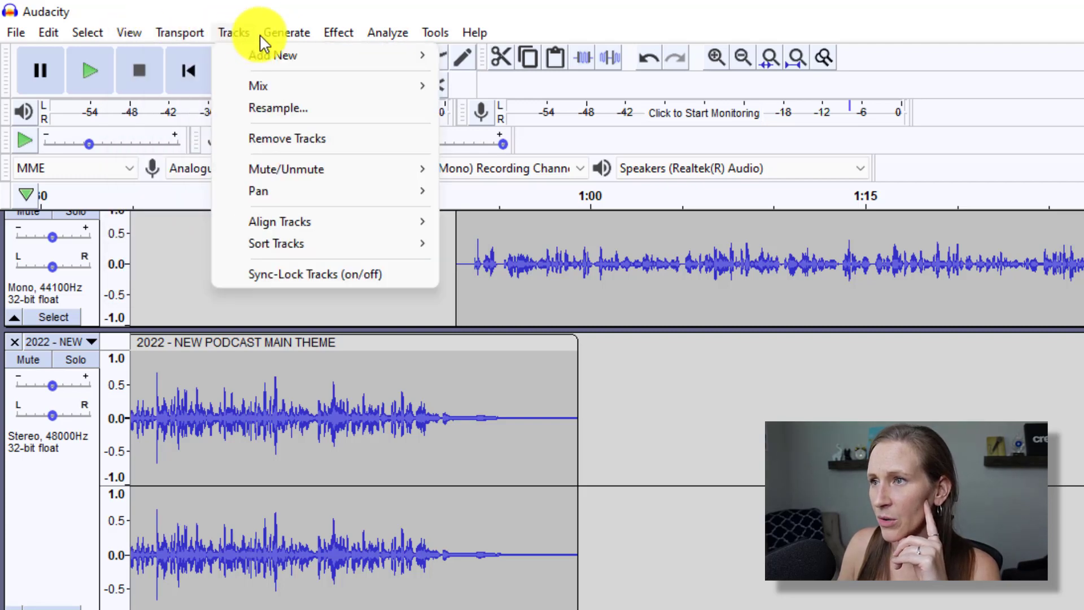
{"action": "mouse_move", "coordinate": [271, 42]}
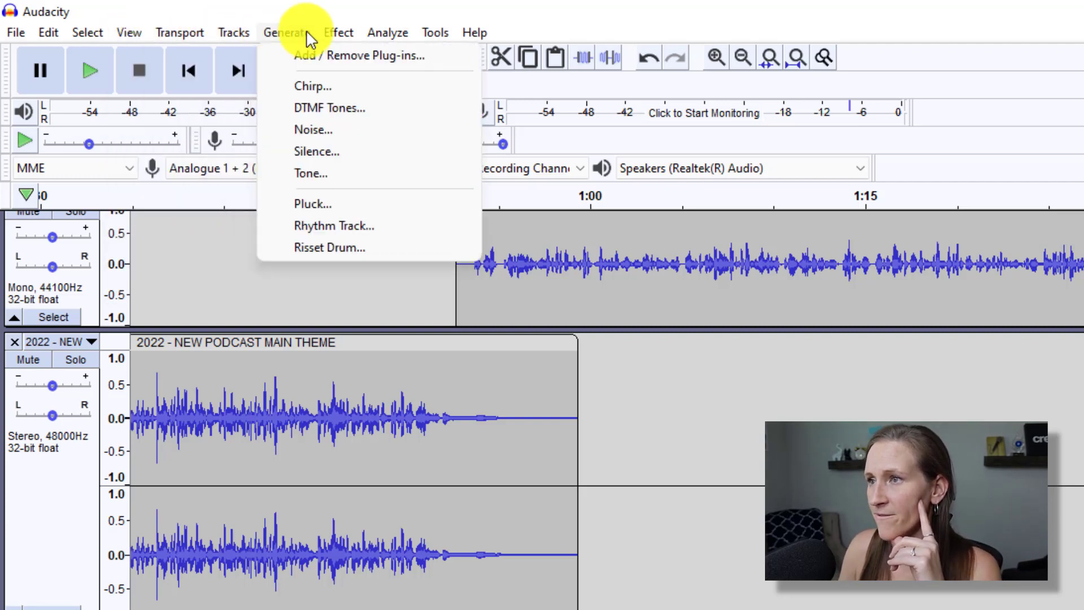
{"action": "mouse_move", "coordinate": [338, 33]}
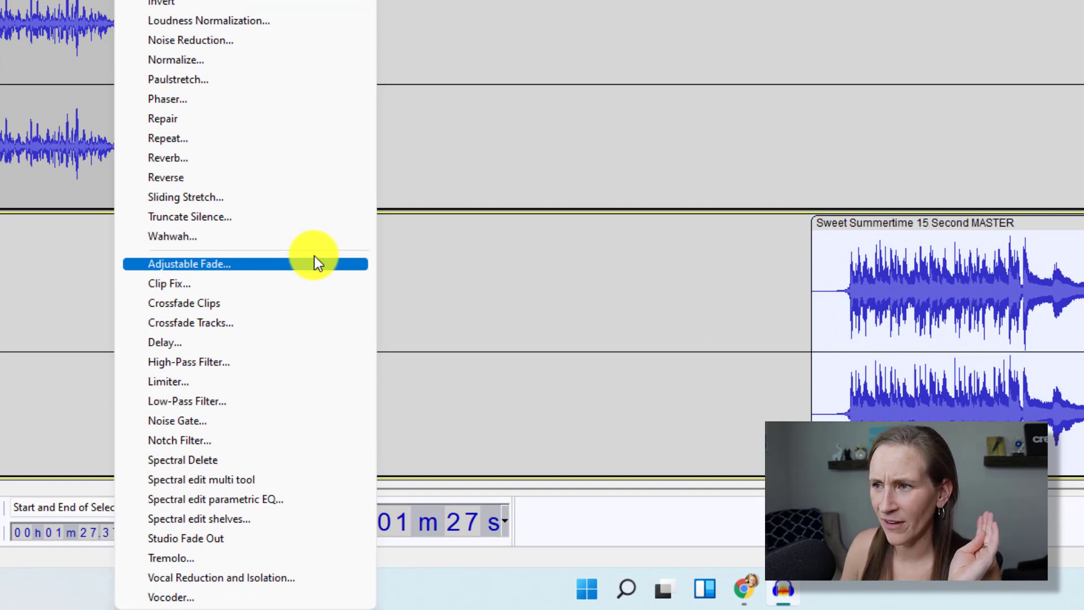
{"action": "left_click", "coordinate": [315, 257]}
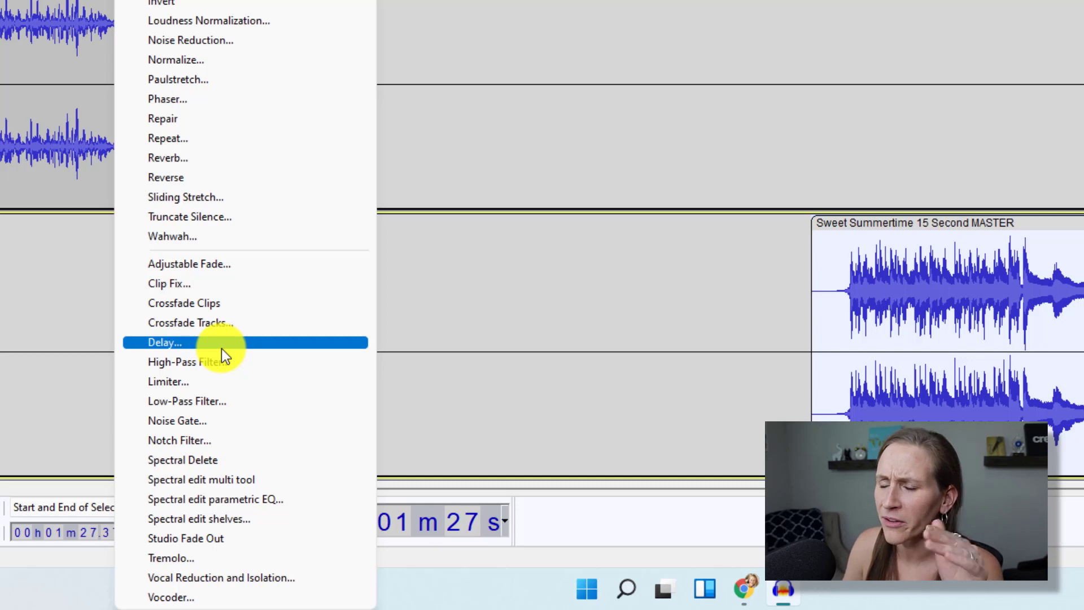
Apply an S-Curve Up Adjustable Fade to the Sweet Summertime clip and nudge it to about 1:27.7.
{"action": "left_click", "coordinate": [256, 264]}
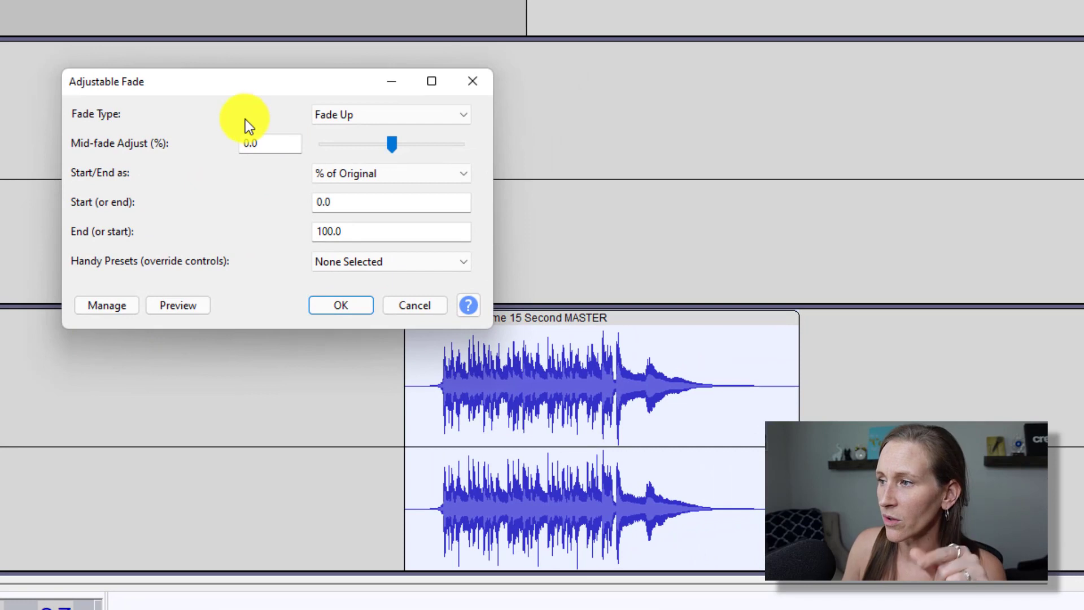
{"action": "left_click", "coordinate": [347, 119]}
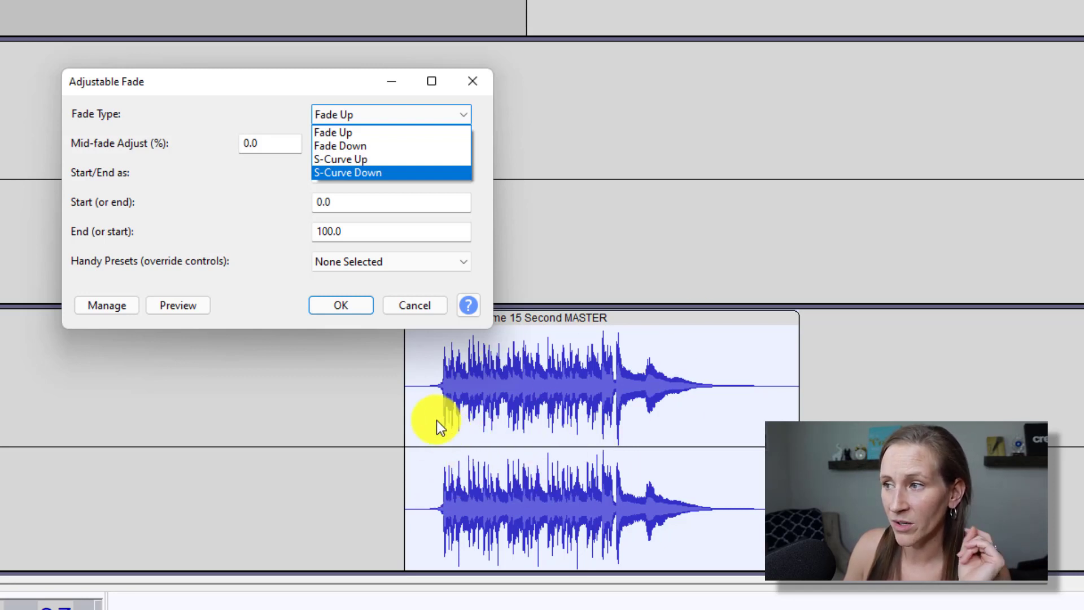
{"action": "left_click", "coordinate": [351, 158]}
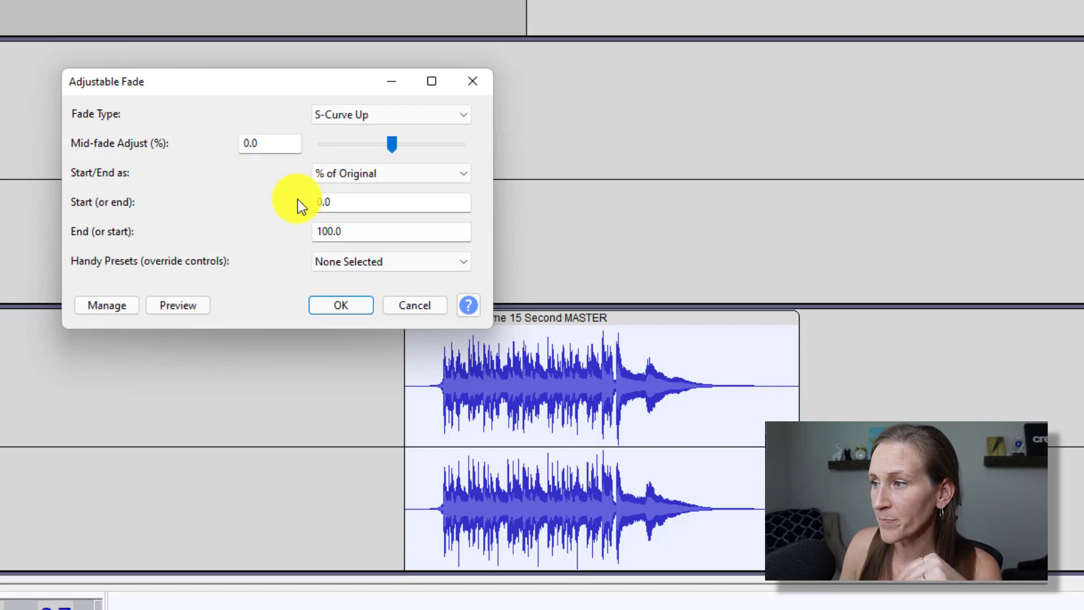
{"action": "left_click", "coordinate": [341, 305]}
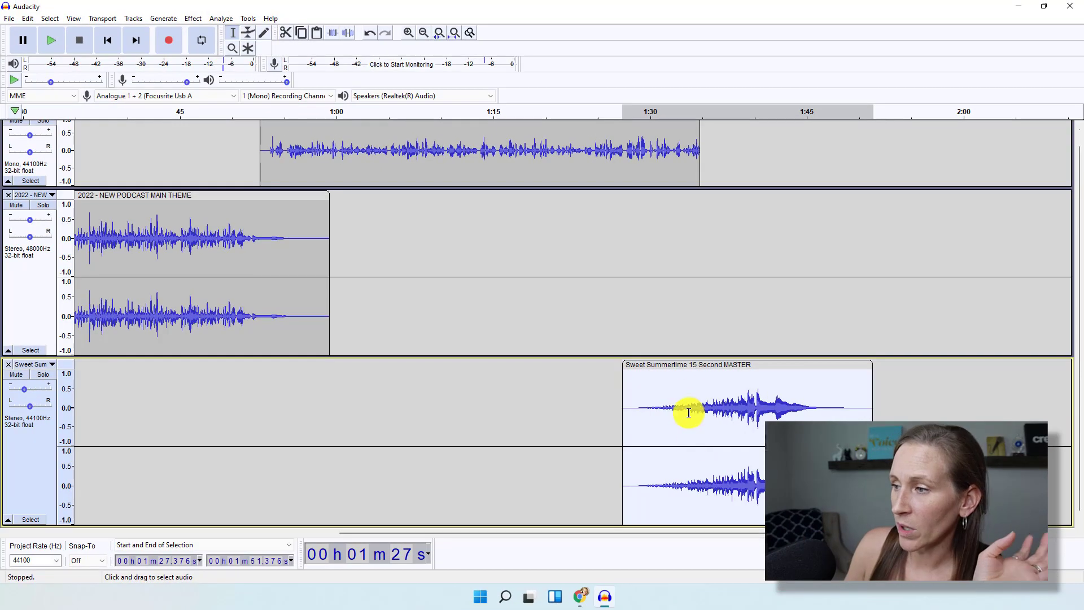
{"action": "mouse_move", "coordinate": [675, 363]}
{"action": "left_mouse_down"}
{"action": "mouse_move", "coordinate": [731, 358]}
{"action": "mouse_move", "coordinate": [681, 362]}
{"action": "left_mouse_up"}
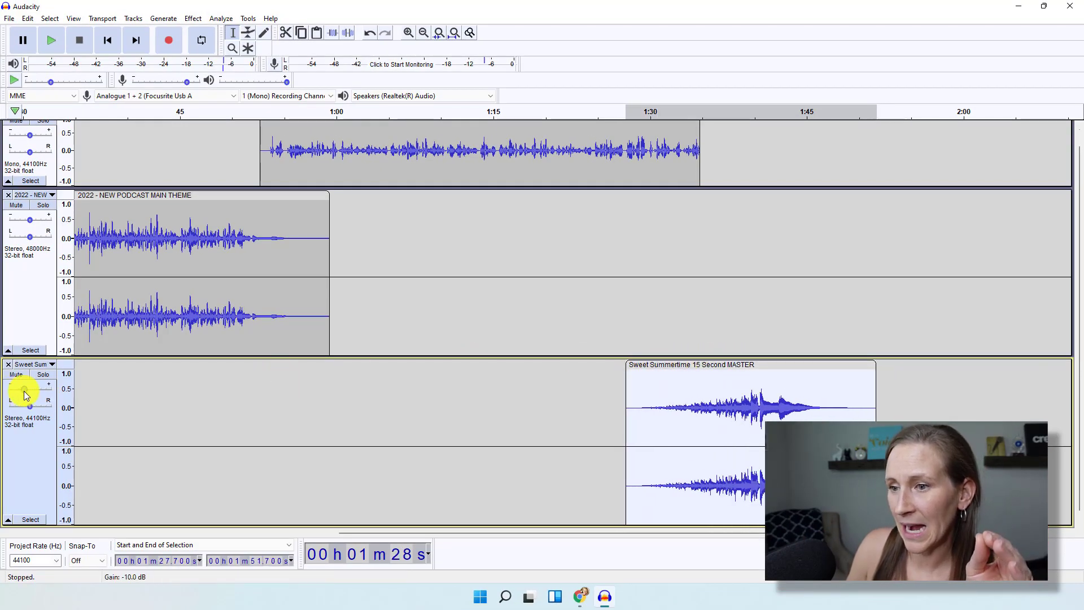
Lower the Sweet Summertime gain further and play the transition from about 1:28.
{"action": "left_click_drag", "start_coordinate": [25, 390], "coordinate": [25, 394]}
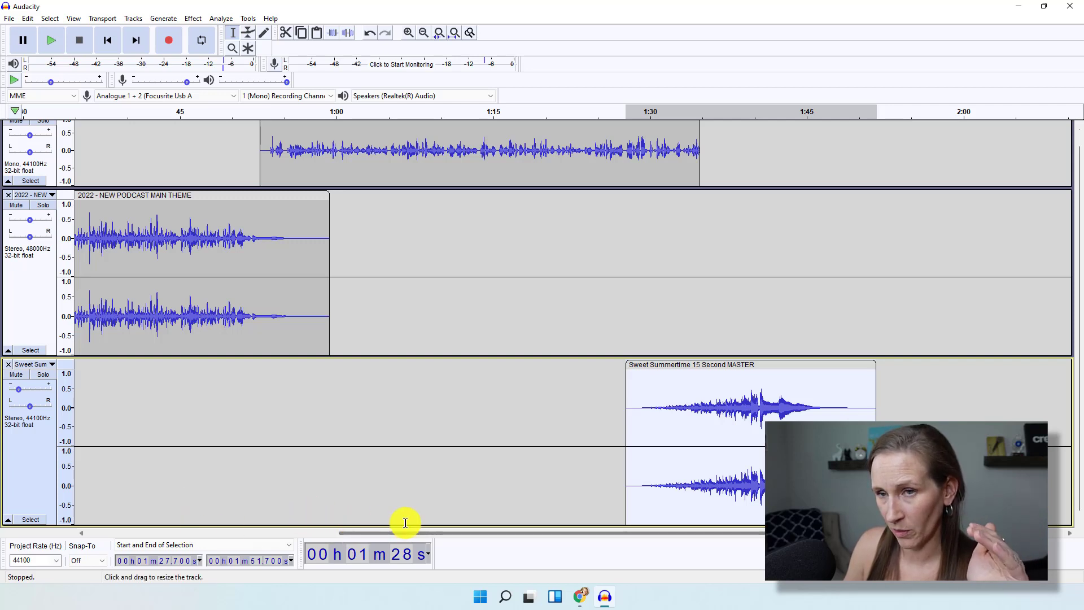
{"action": "scroll", "coordinate": [622, 446], "scroll_direction": "up", "scroll_amount": 1}
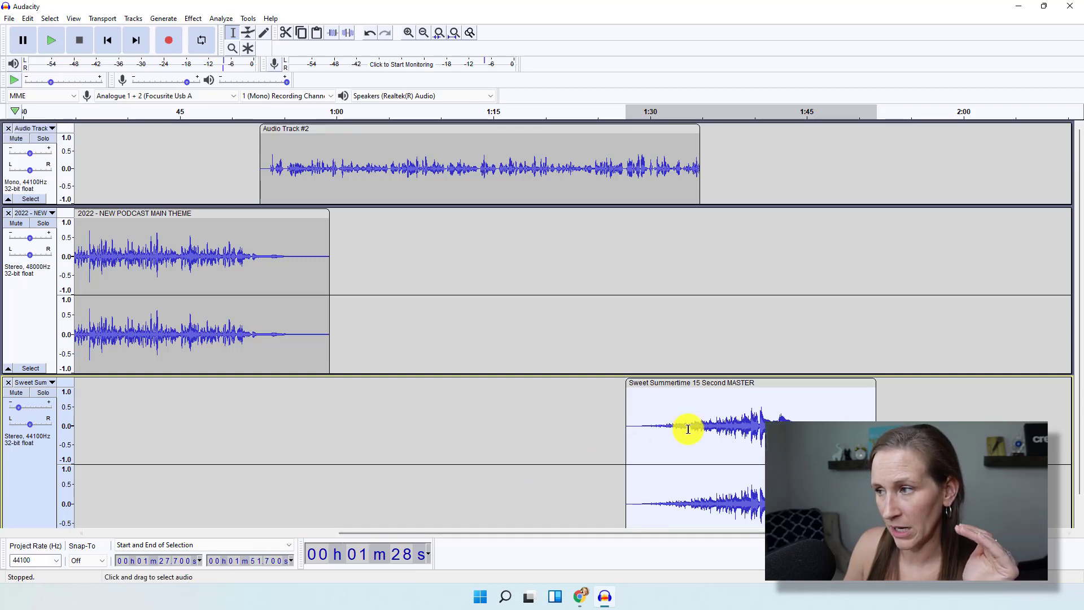
{"action": "left_click", "coordinate": [615, 113]}
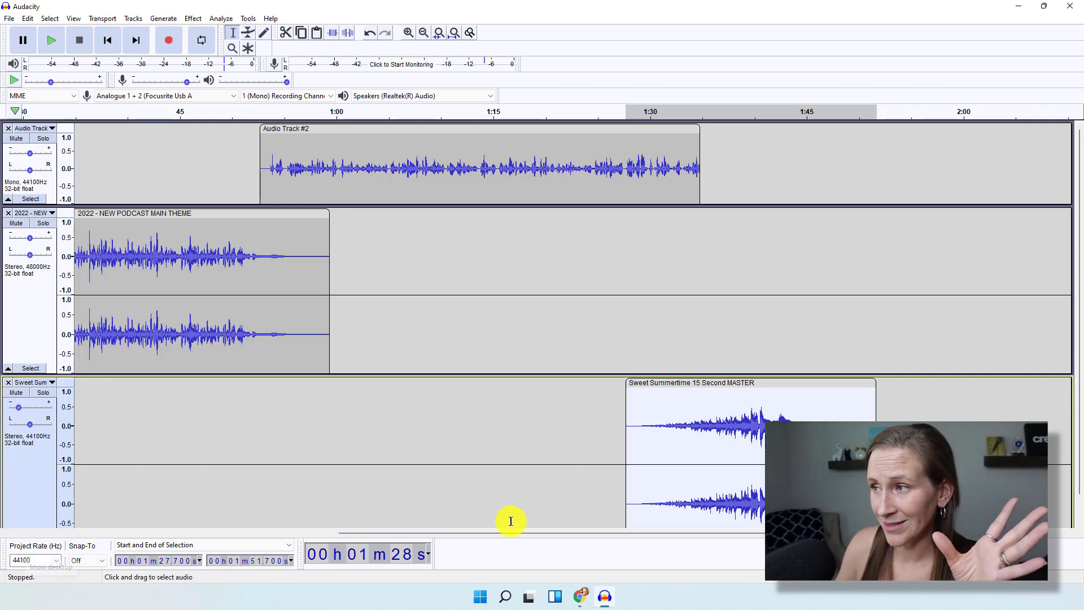
{"action": "left_click_drag", "start_coordinate": [526, 533], "coordinate": [188, 528]}
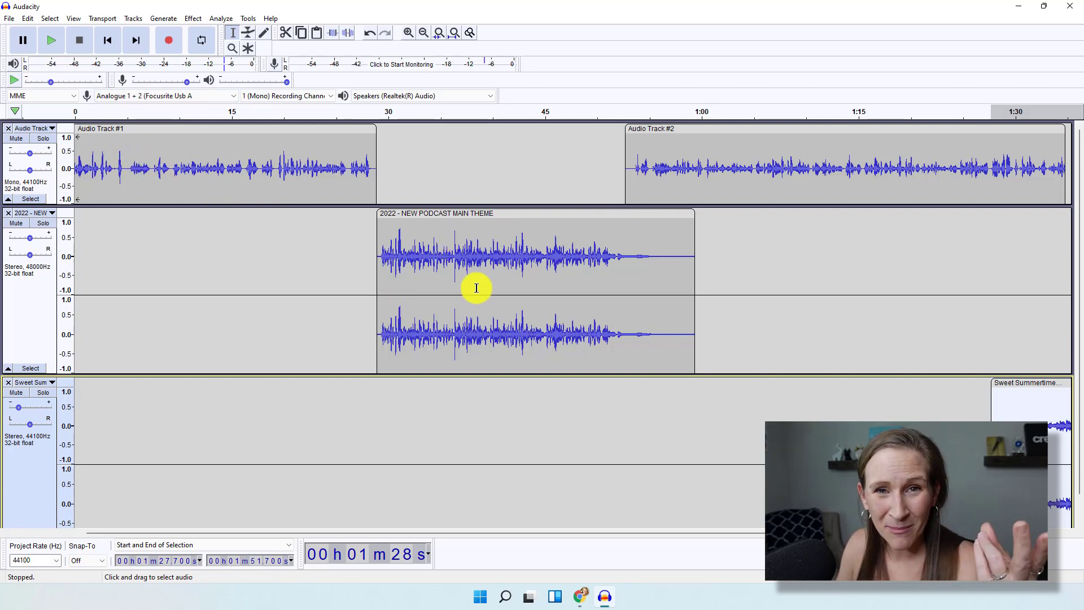
{"action": "left_click_drag", "start_coordinate": [516, 535], "coordinate": [745, 534]}
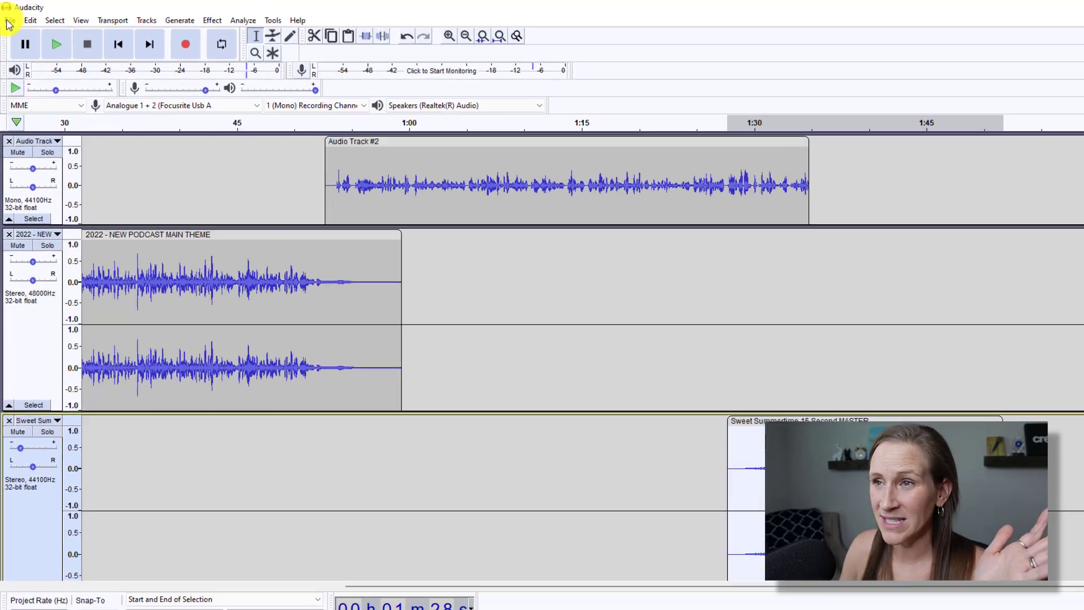
Save the project as the .aup3 file 'Test Episode', turning off the save warning.
{"action": "left_click", "coordinate": [8, 22]}
{"action": "mouse_move", "coordinate": [32, 97]}
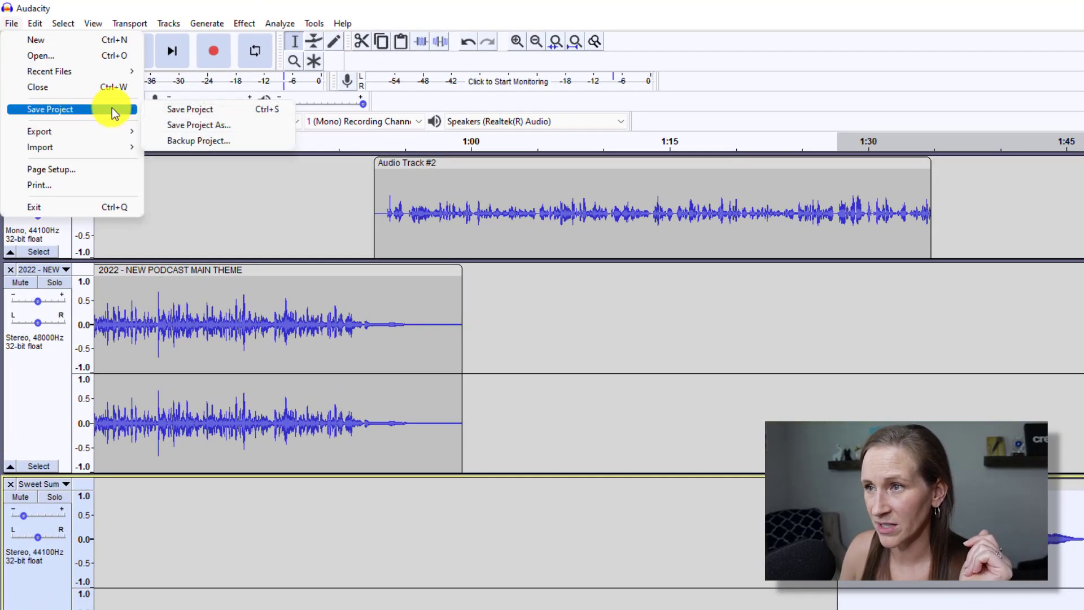
{"action": "left_click", "coordinate": [178, 110]}
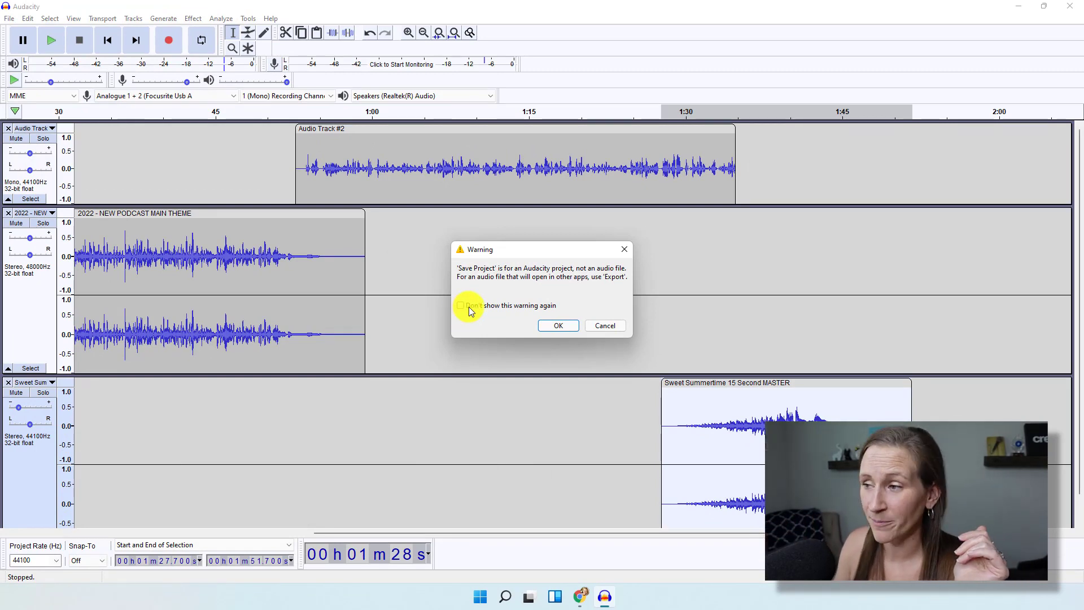
{"action": "left_click", "coordinate": [458, 306]}
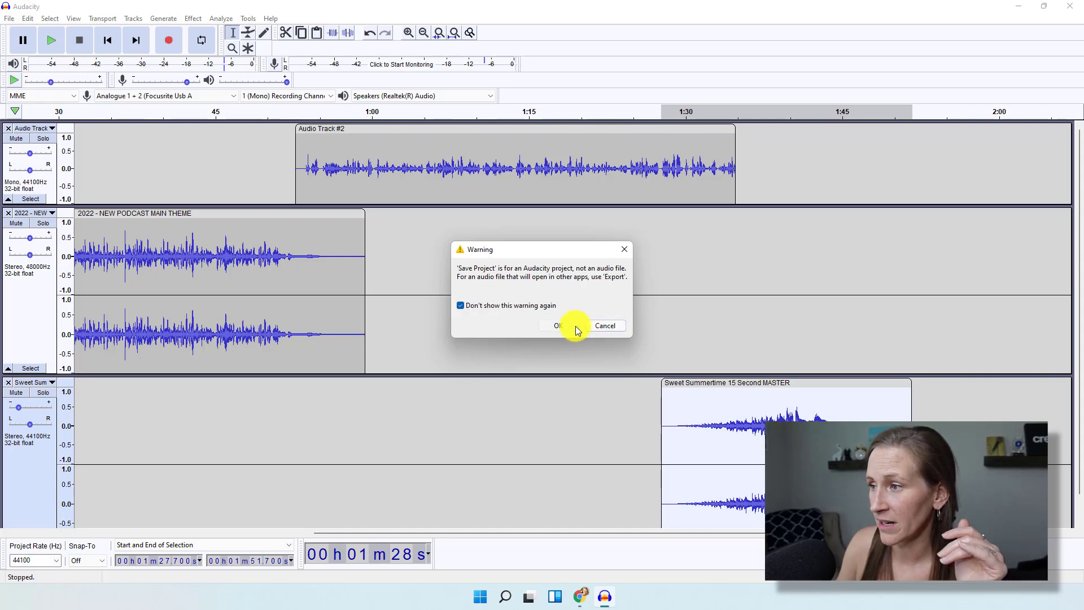
{"action": "left_click", "coordinate": [575, 327]}
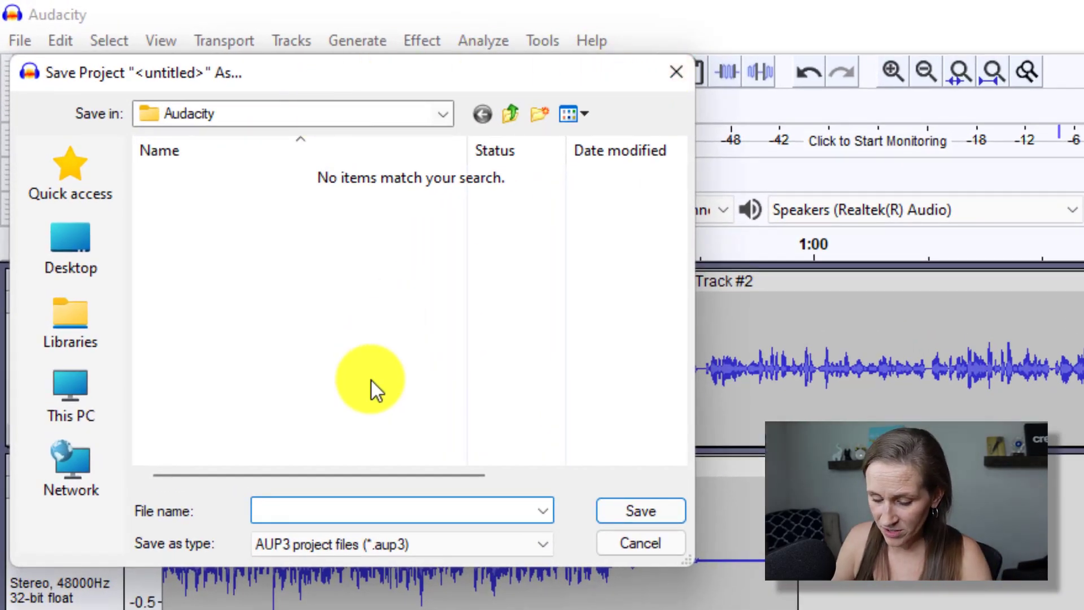
{"action": "type", "text": "Test Episode"}
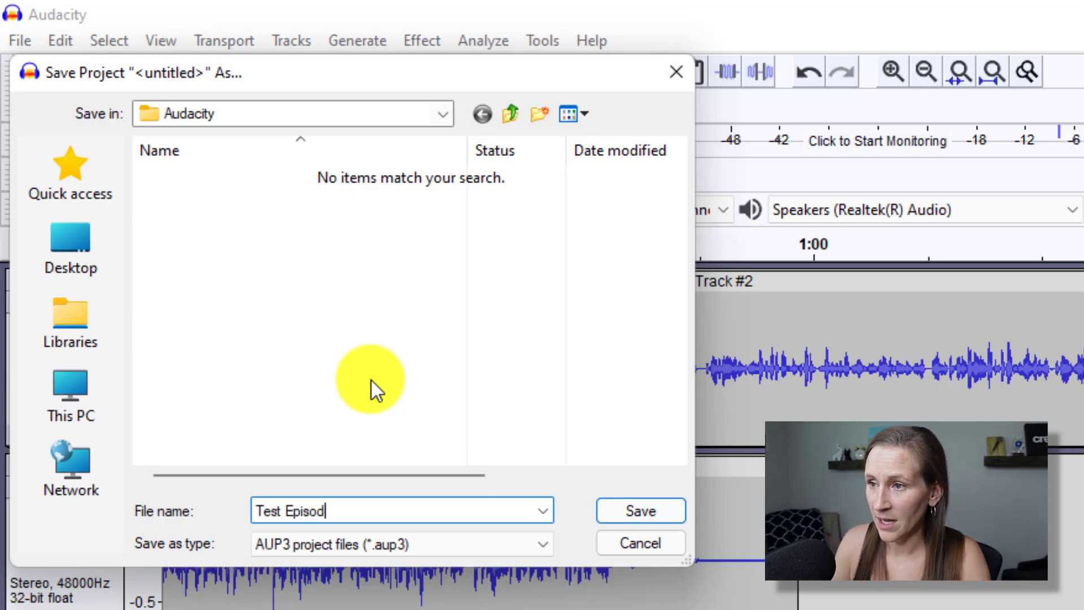
{"action": "key", "text": "ctrl+a"}
{"action": "key", "text": "Return"}
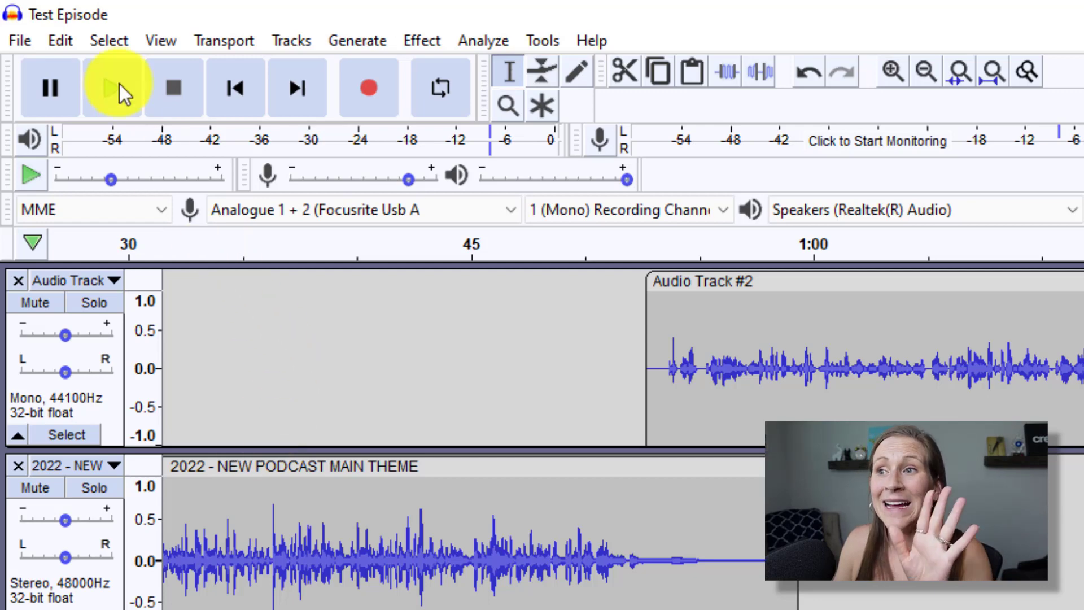
Export the mix as a WAV file named 'Test Episode', silencing the mix-down warning for good.
{"action": "left_click", "coordinate": [17, 41]}
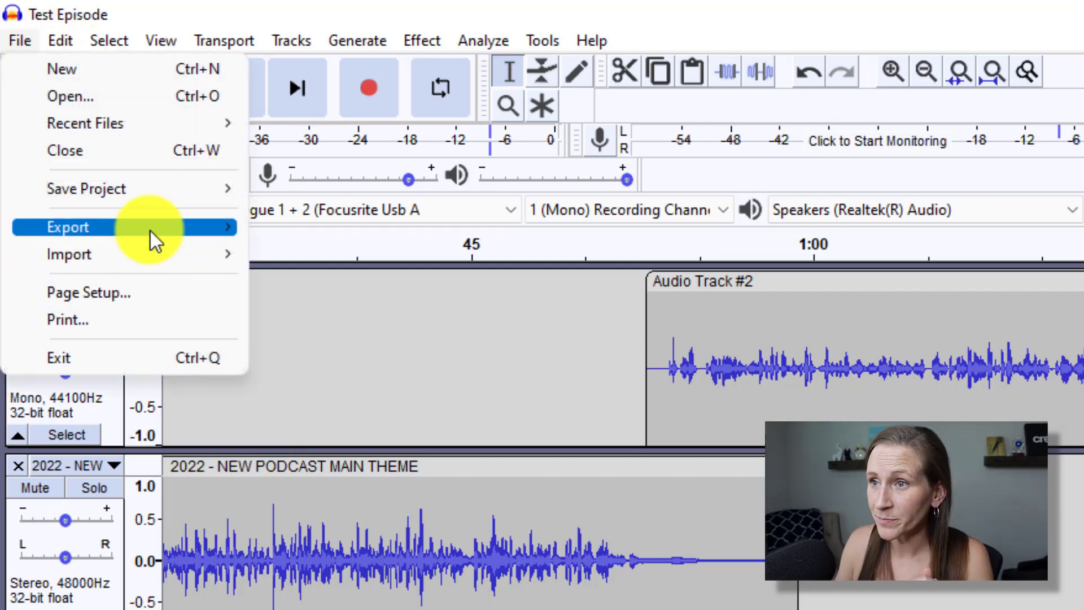
{"action": "mouse_move", "coordinate": [227, 225]}
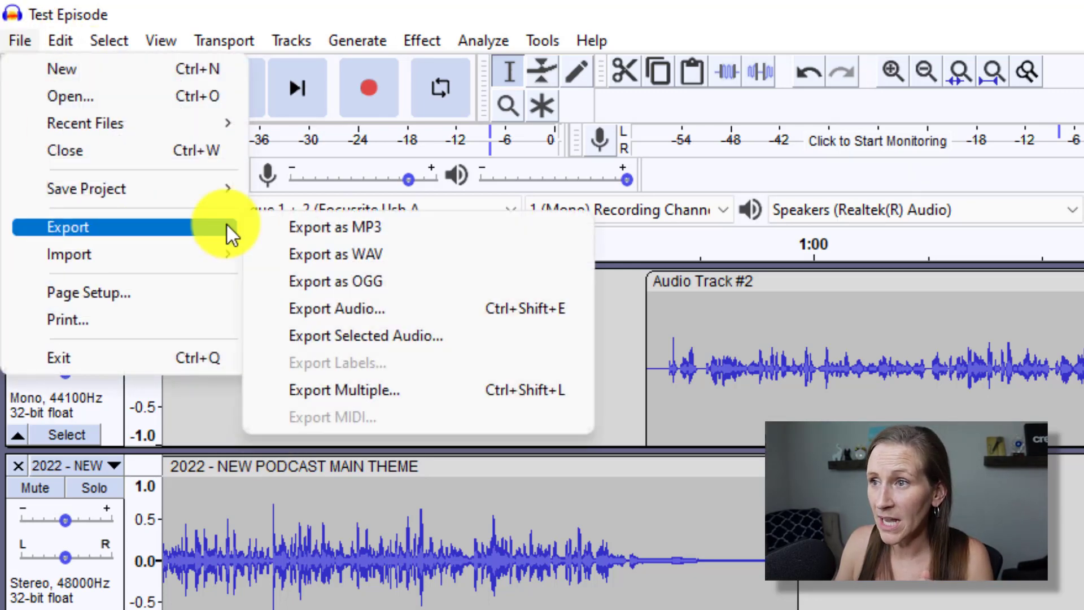
{"action": "left_click", "coordinate": [403, 254]}
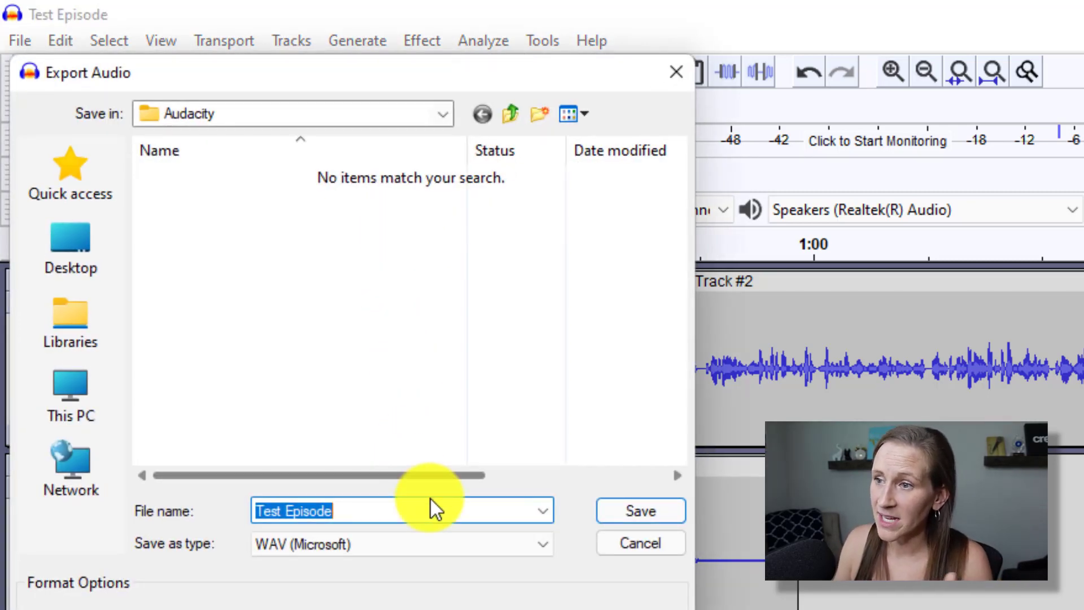
{"action": "left_click", "coordinate": [544, 544]}
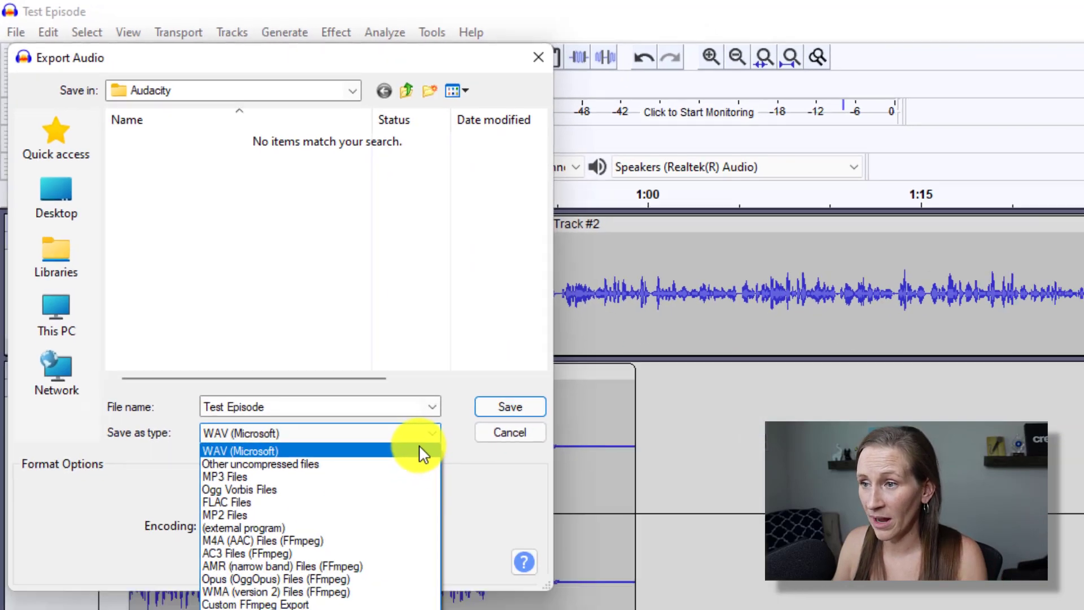
{"action": "left_click", "coordinate": [531, 565]}
{"action": "left_click", "coordinate": [301, 235]}
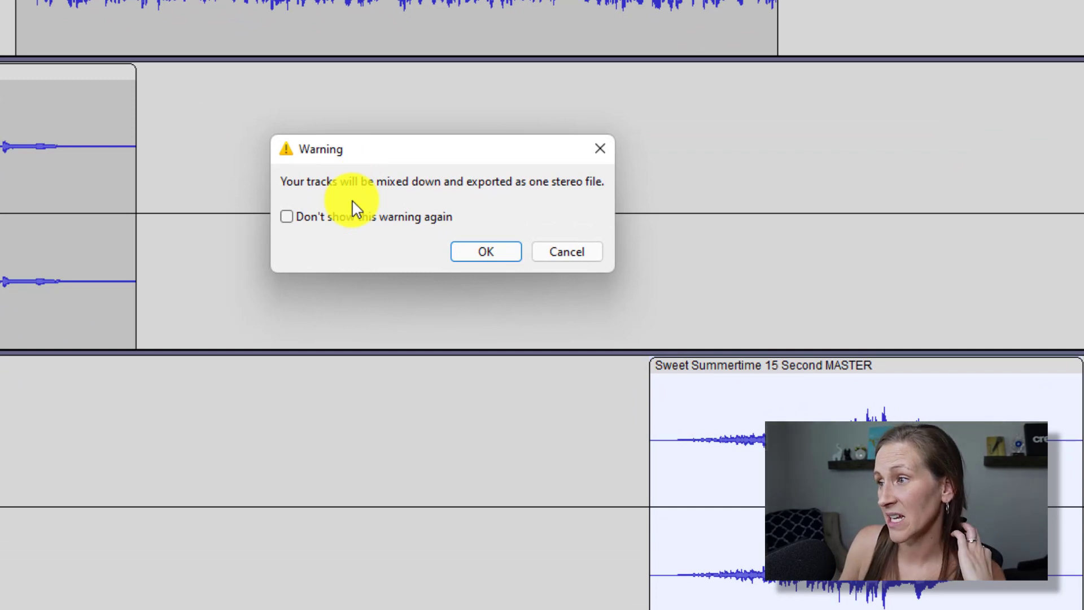
{"action": "left_click", "coordinate": [288, 220]}
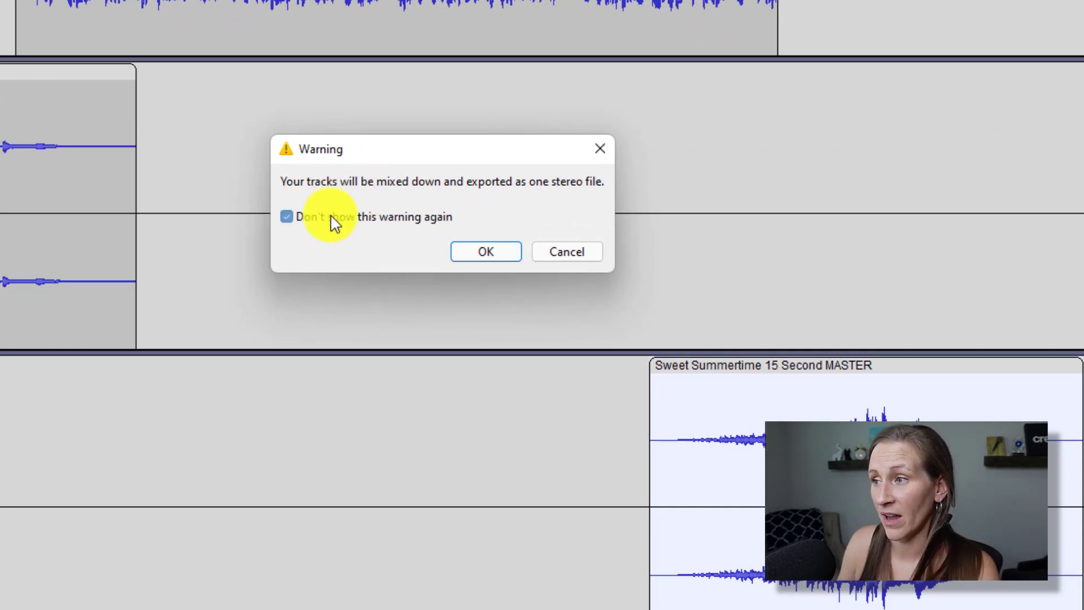
{"action": "left_click", "coordinate": [470, 252]}
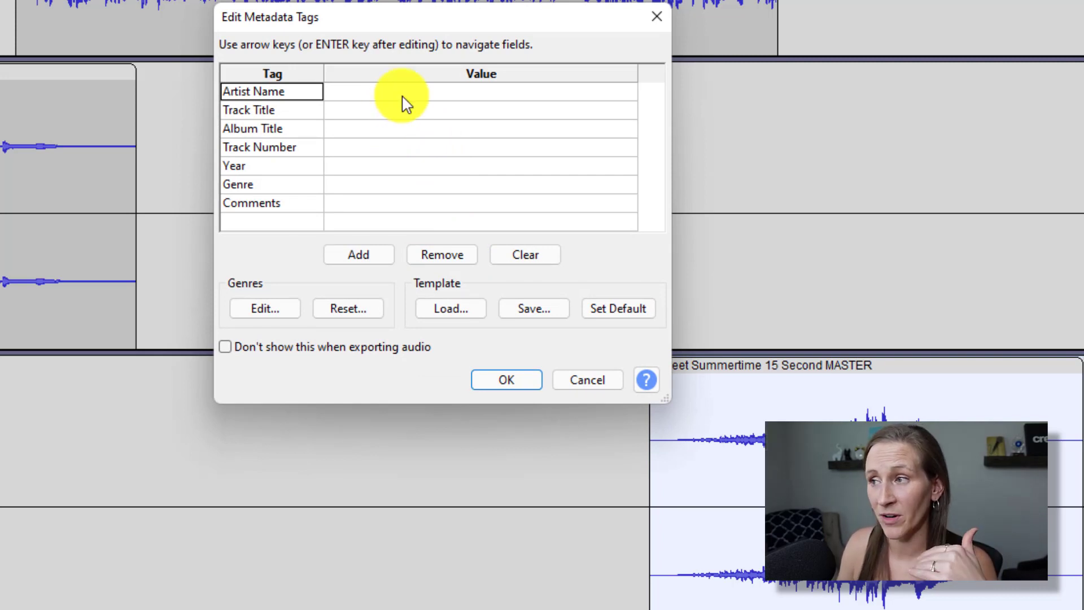
Tag the WAV with the podcast's name as artist and album, and title 'Test Episode'.
{"action": "left_click", "coordinate": [403, 96]}
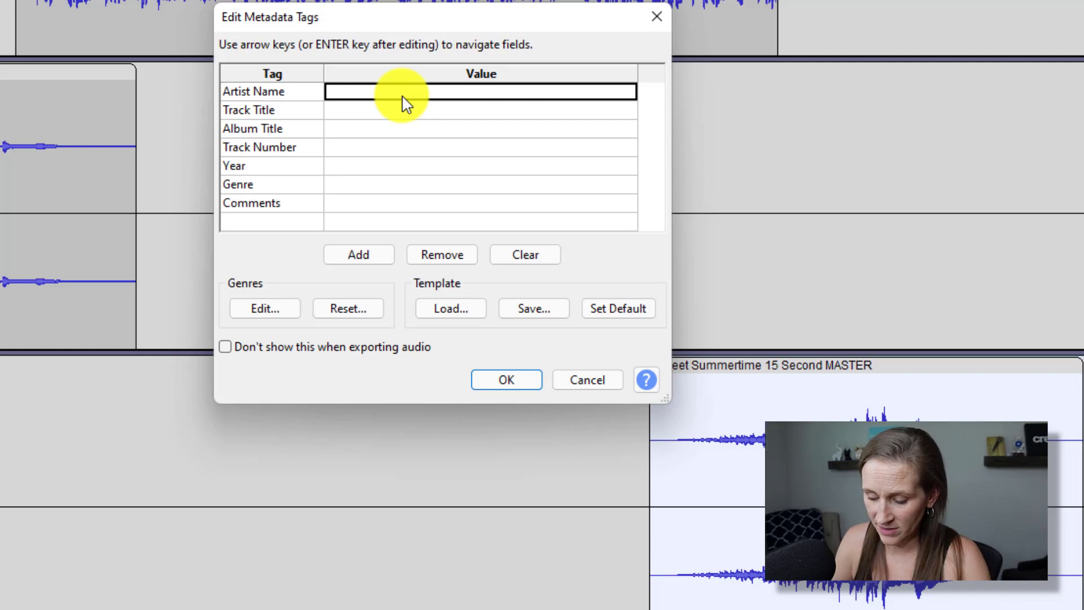
{"action": "type", "text": "The Proffitt "}
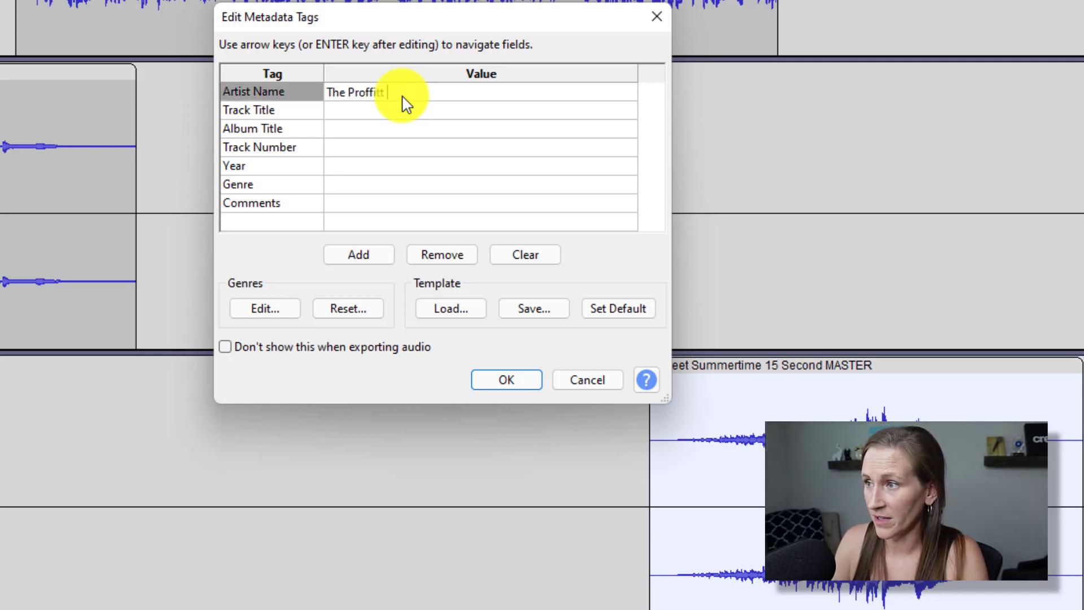
{"action": "type", "text": "Podcast"}
{"action": "key", "text": "Return"}
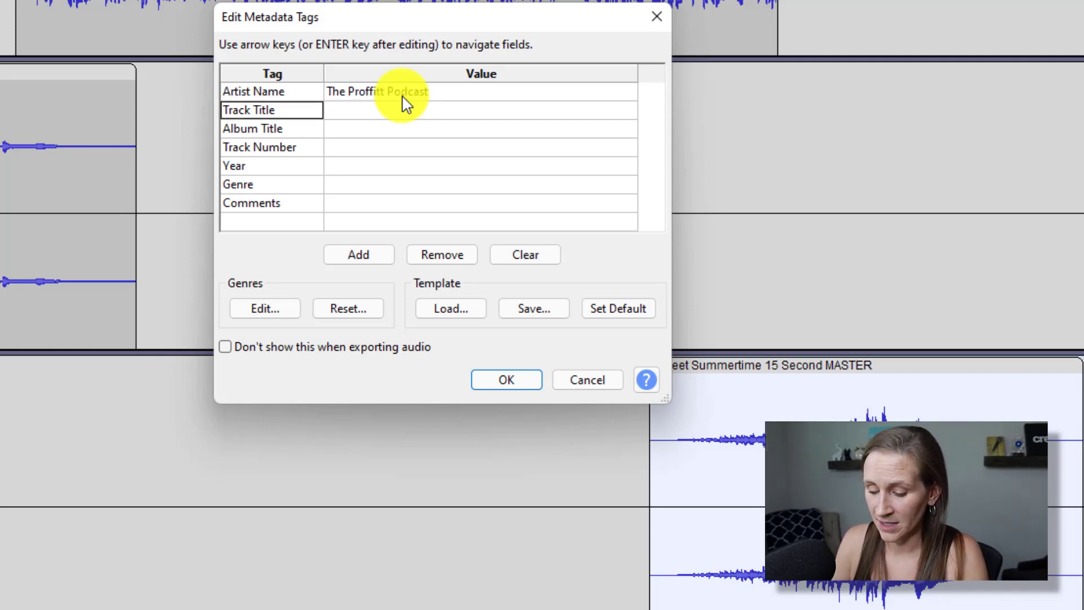
{"action": "type", "text": "Test Episode"}
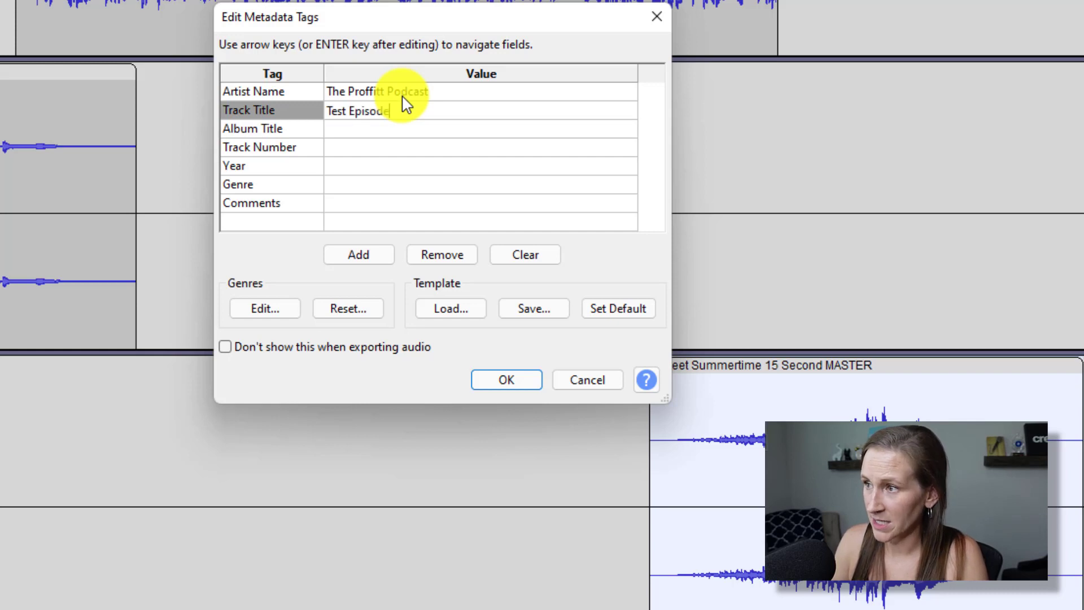
{"action": "key", "text": "Tab"}
{"action": "key", "text": "Tab"}
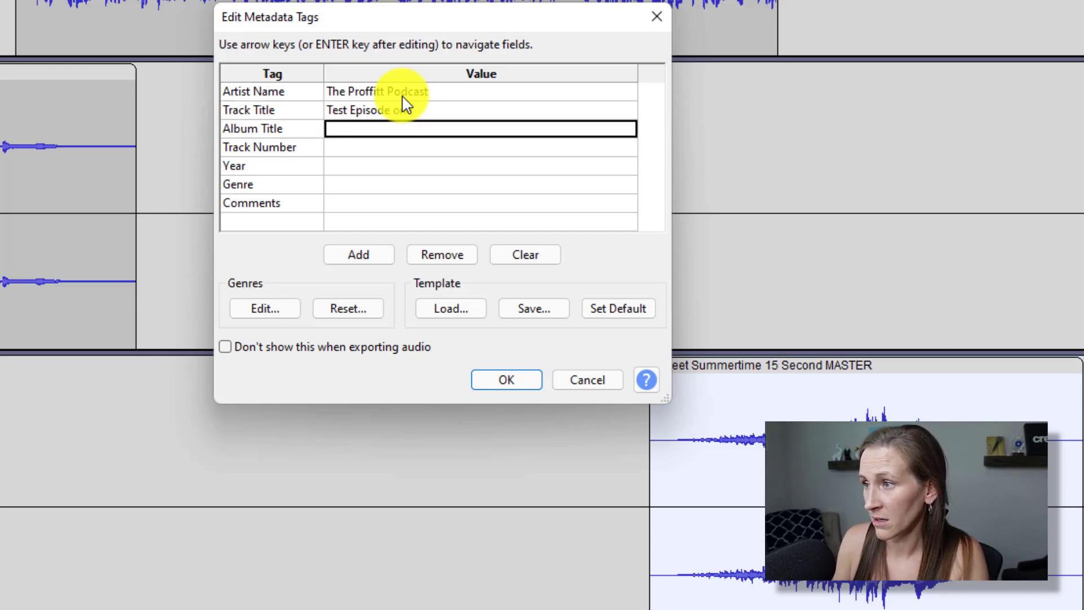
{"action": "type", "text": "The Proffitt"}
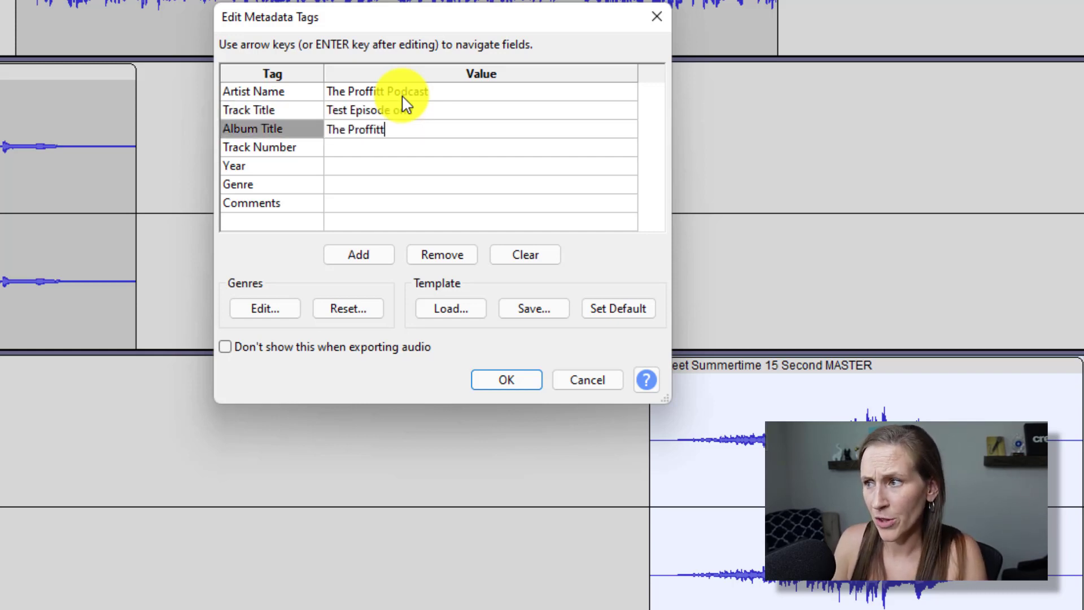
{"action": "type", "text": " Podcast"}
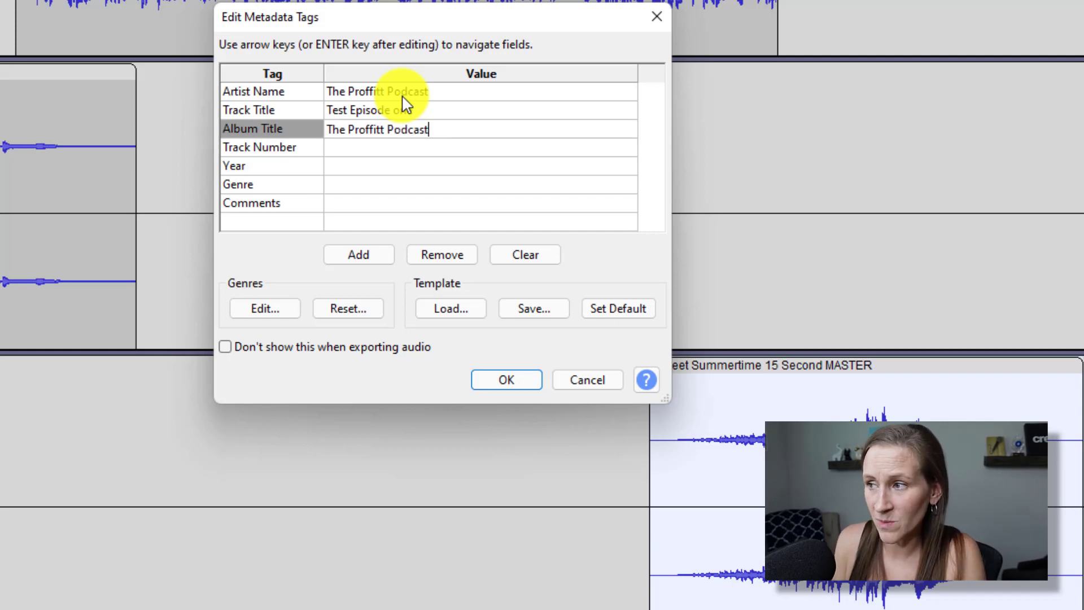
{"action": "key", "text": "Tab"}
{"action": "key", "text": "Tab"}
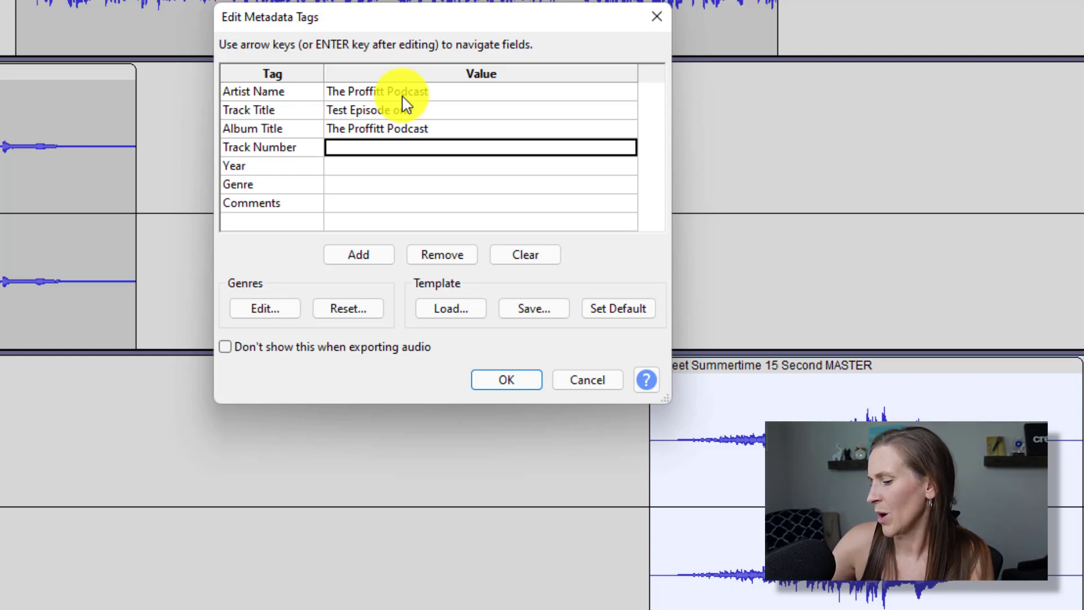
Add track number 397, year 2022 and genre Podcast, then confirm the tags to finish exporting.
{"action": "type", "text": "39"}
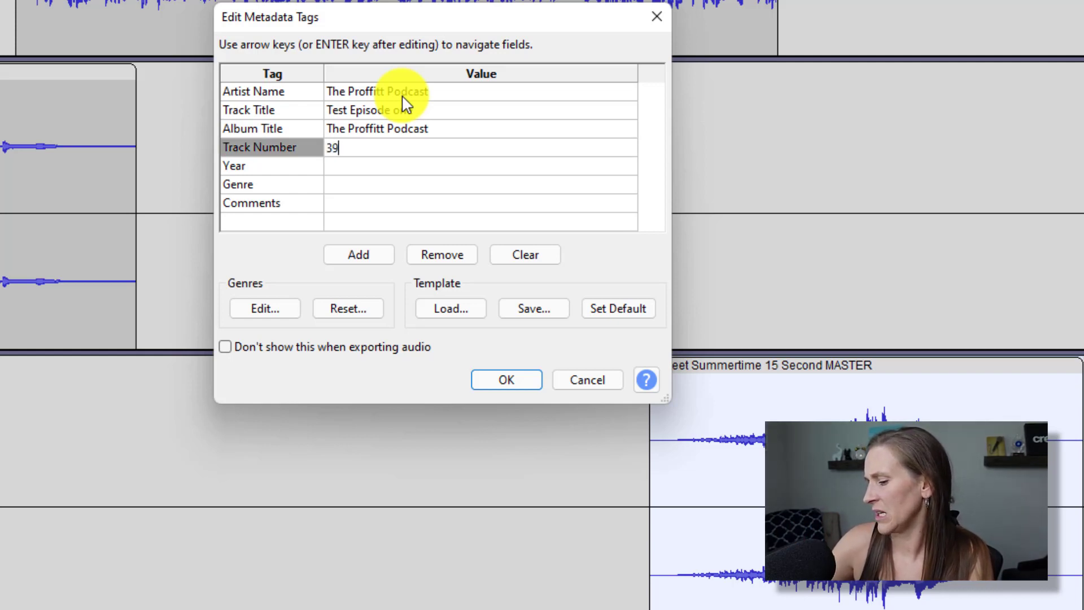
{"action": "type", "text": "7"}
{"action": "key", "text": "Tab"}
{"action": "key", "text": "Tab"}
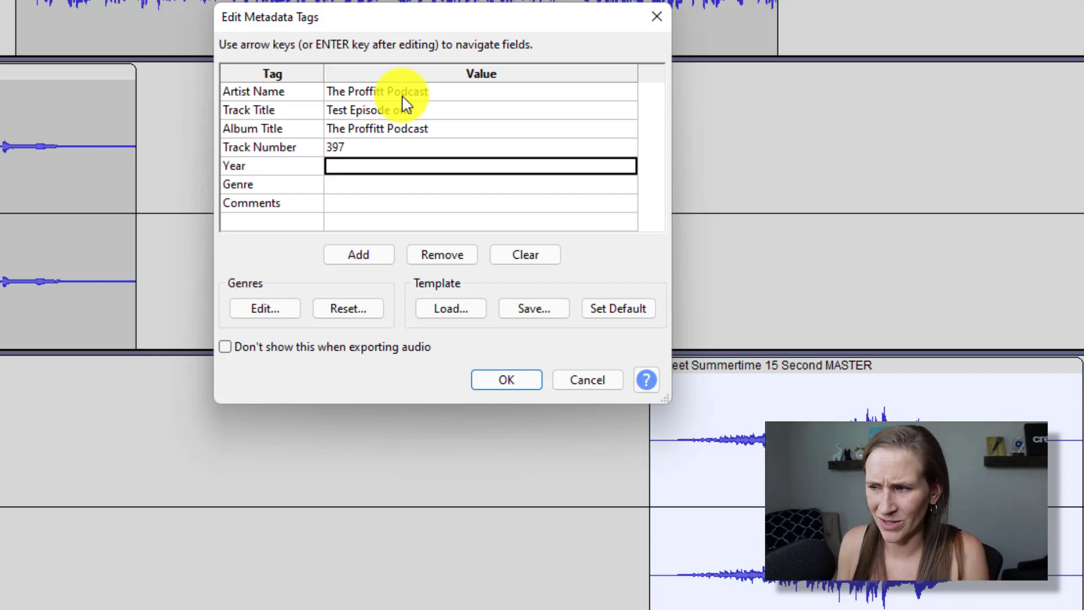
{"action": "type", "text": "2022"}
{"action": "key", "text": "Tab"}
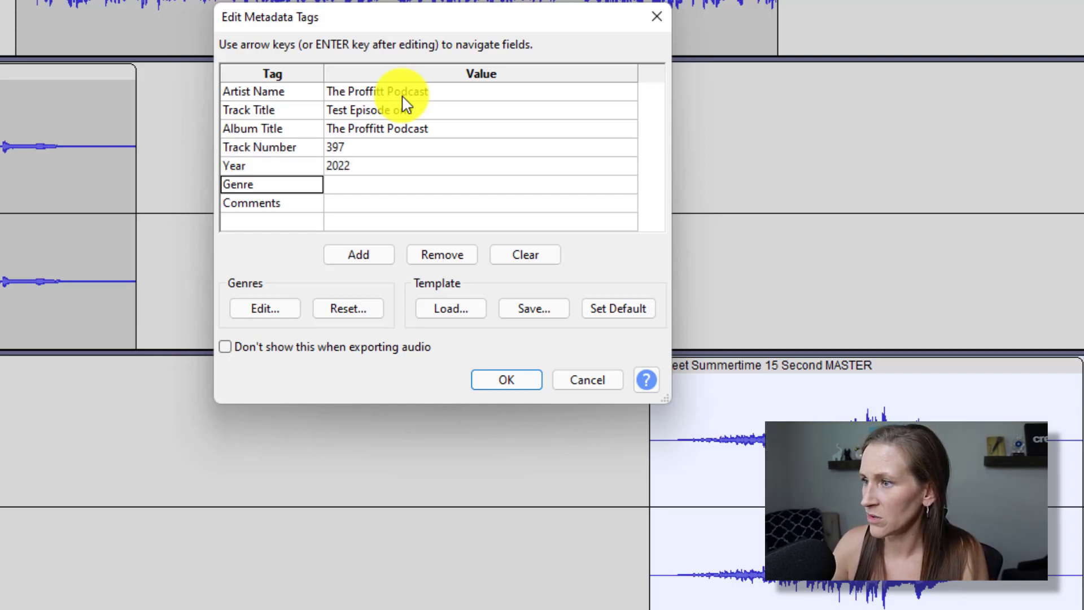
{"action": "key", "text": "Tab"}
{"action": "type", "text": "Podcast"}
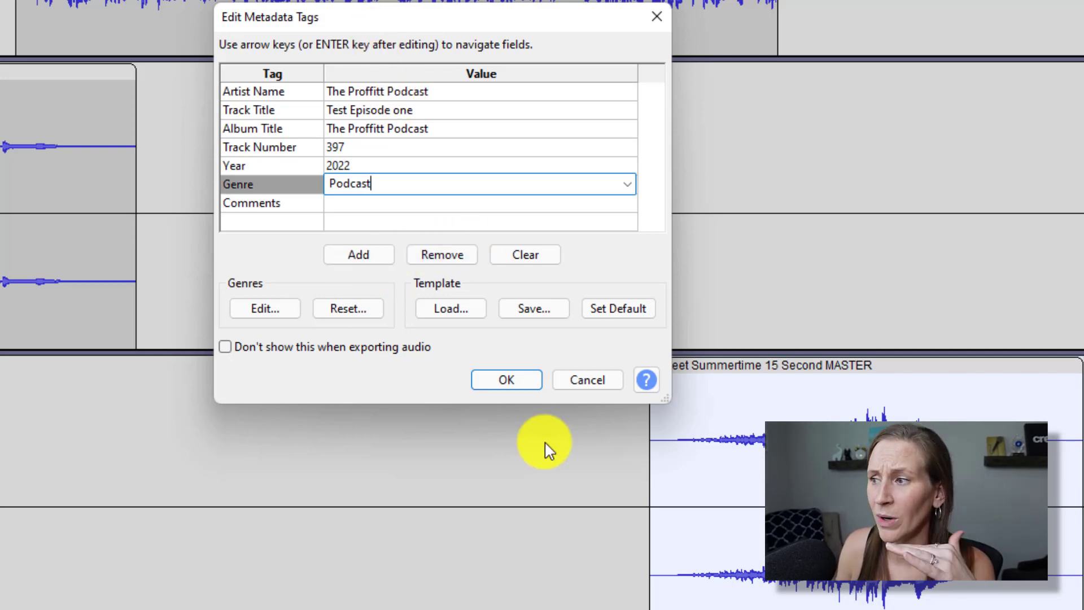
{"action": "left_click", "coordinate": [513, 387]}
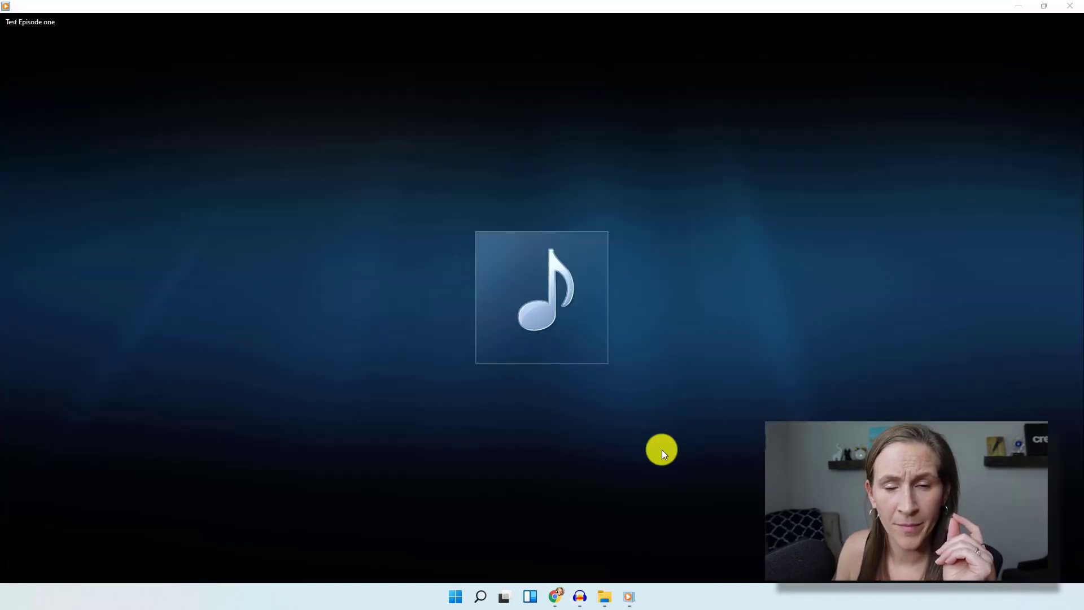
Play the first few seconds of the exported episode in Windows Media Player, then pause.
{"action": "left_click", "coordinate": [543, 575]}
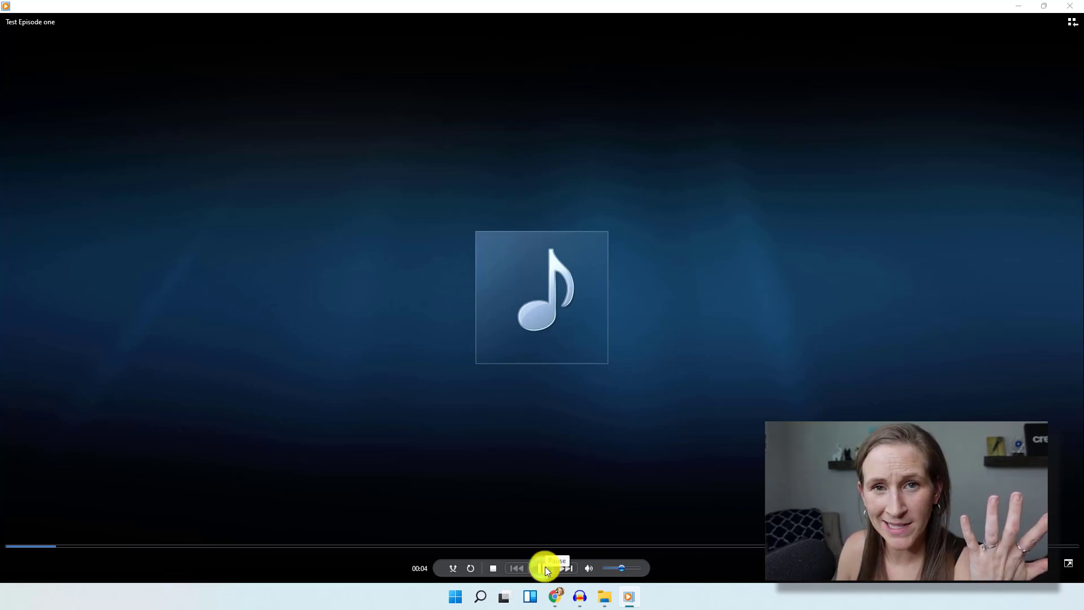
{"action": "left_click", "coordinate": [544, 568]}
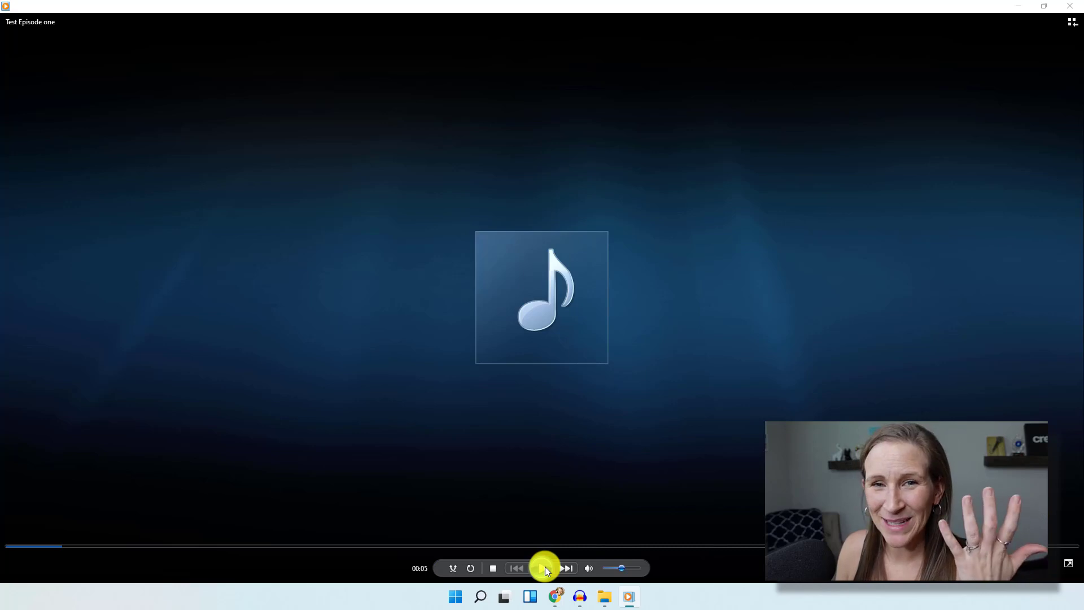